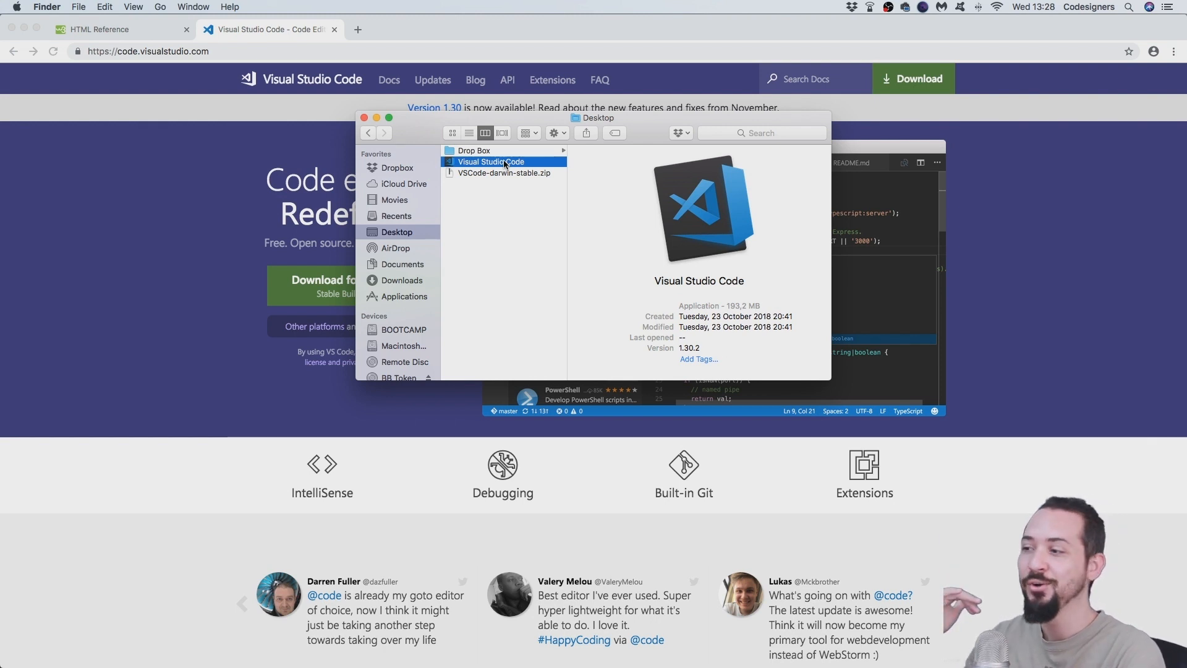
Move the Visual Studio Code app from the Desktop into the Applications folder and launch it
{"action": "left_click_drag", "start_coordinate": [505, 164], "coordinate": [399, 299]}
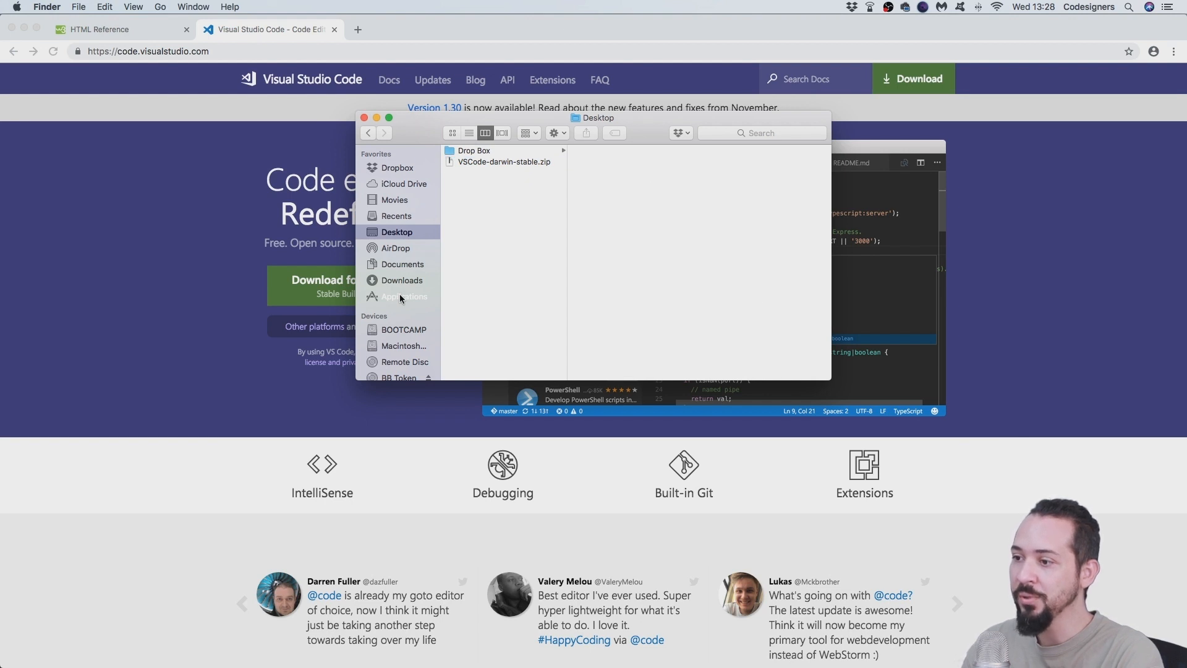
{"action": "key", "text": "super+Tab"}
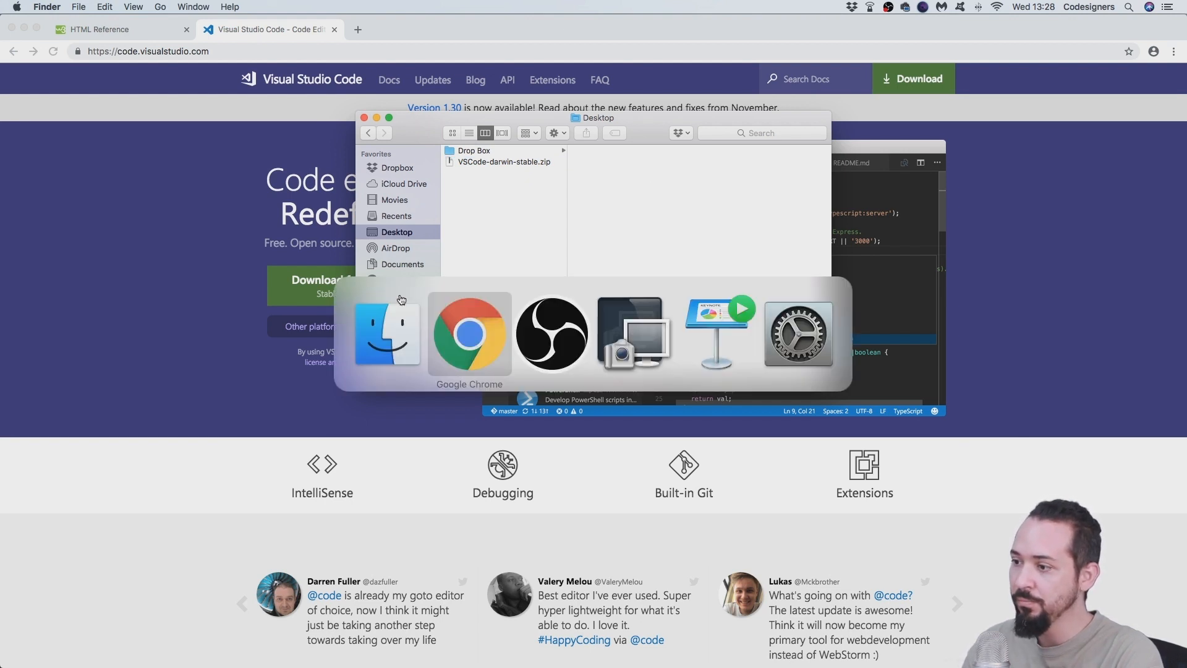
{"action": "key", "text": "super+shift+Tab"}
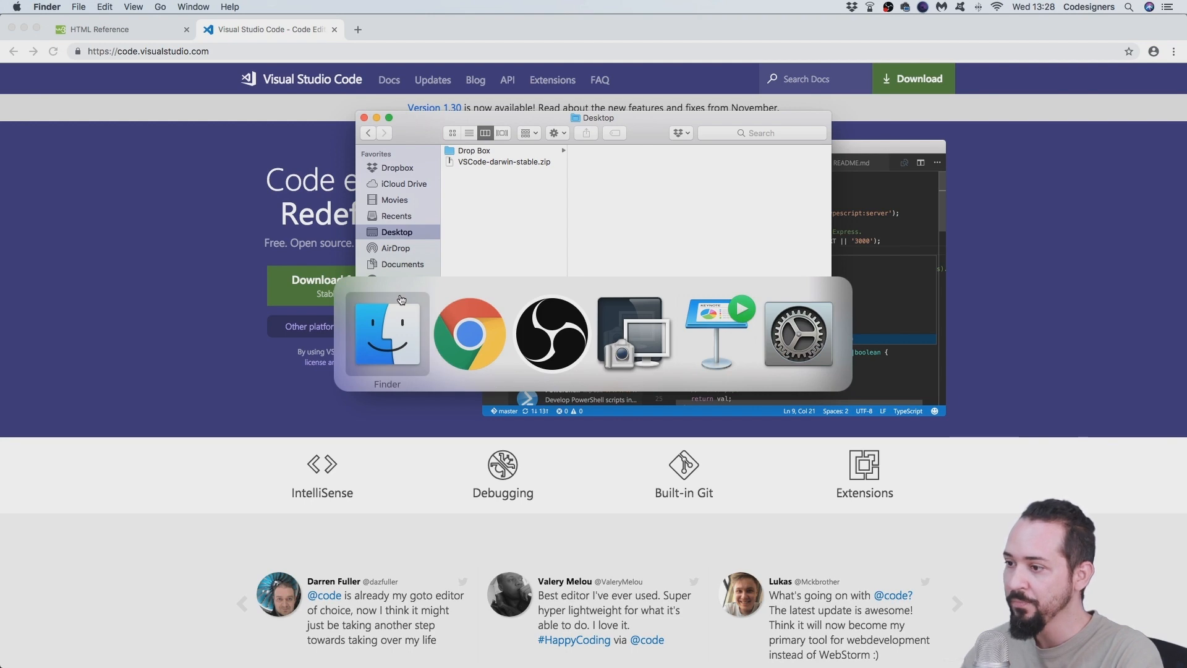
{"action": "key", "text": "super+Tab"}
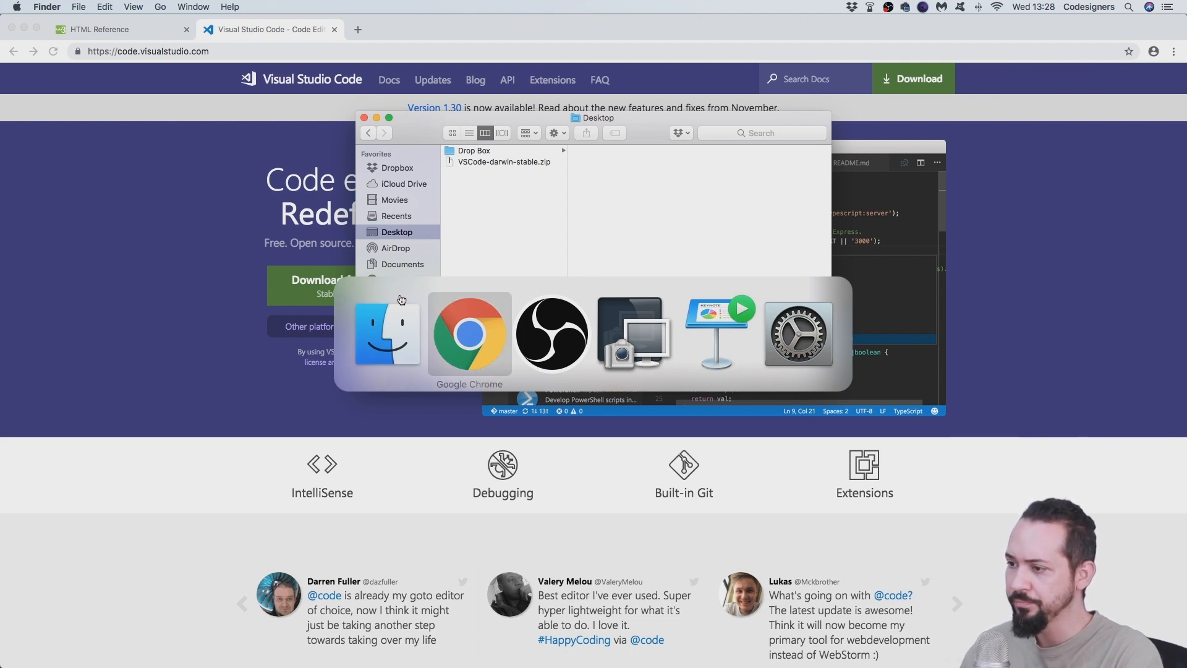
{"action": "key", "text": "F4"}
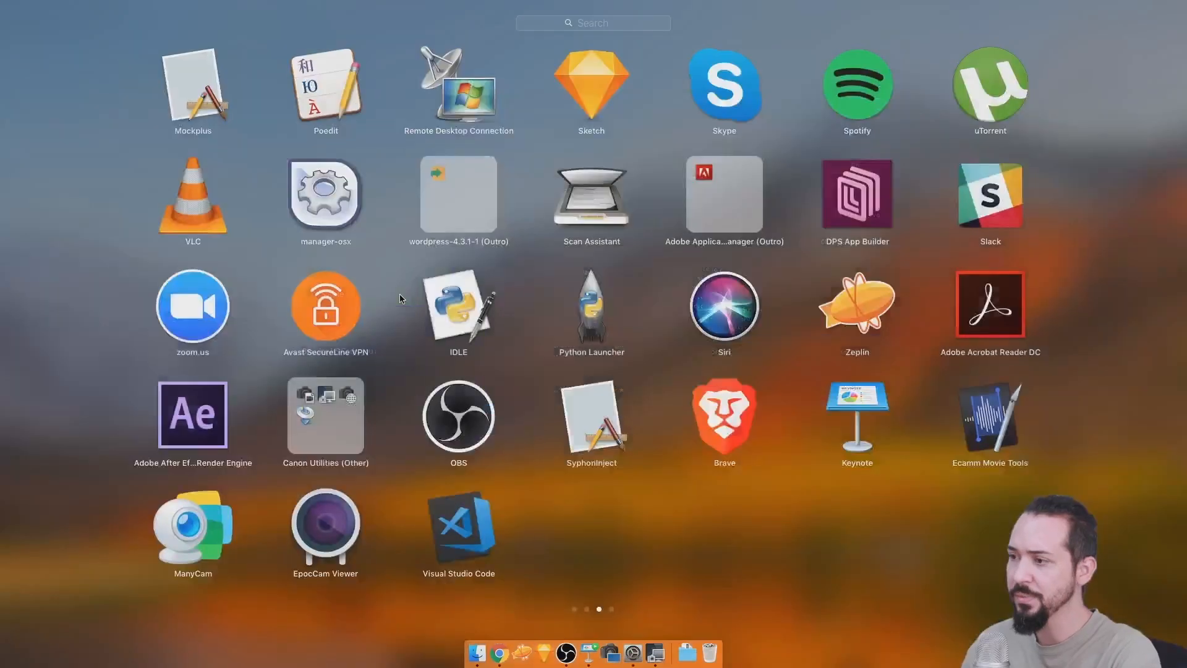
{"action": "left_click", "coordinate": [465, 525]}
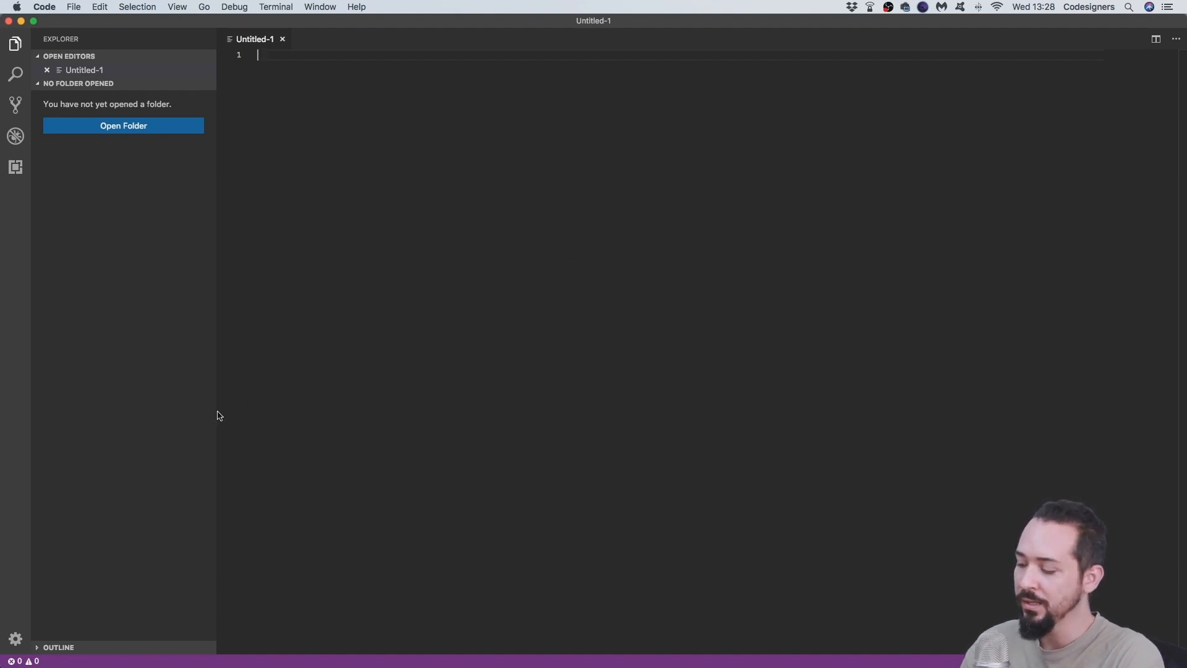
Enlarge the editor interface by two zoom levels and look through the Search, Source Control and Debug views
{"action": "key", "text": "super+equal"}
{"action": "key", "text": "super+equal"}
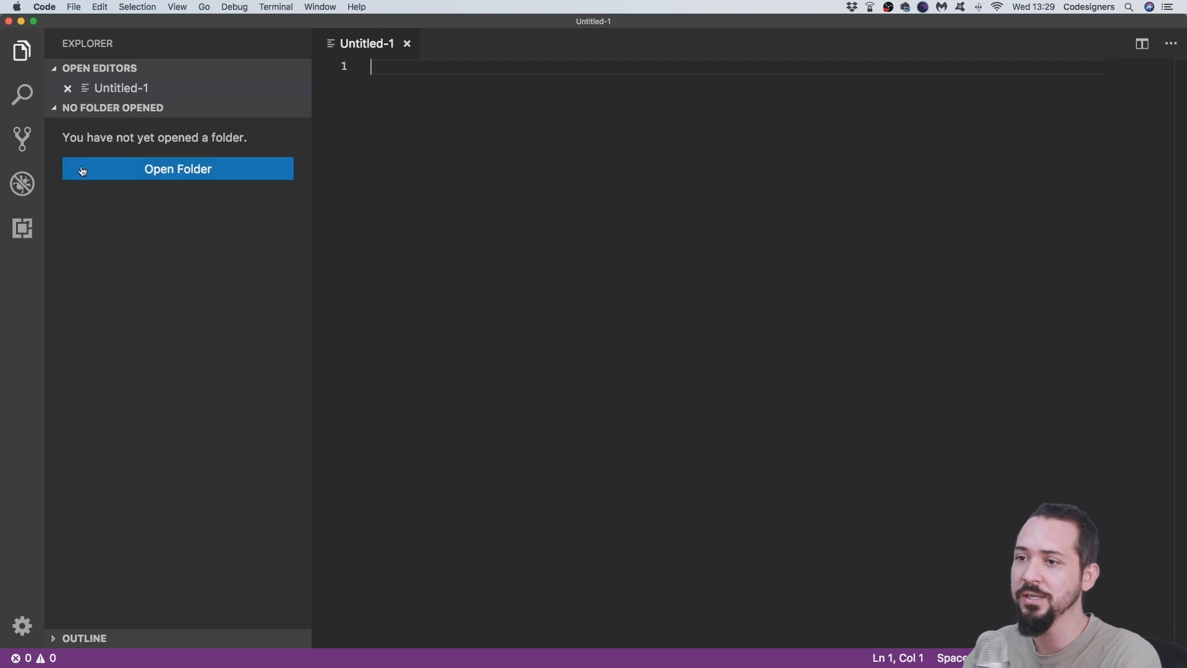
{"action": "left_click", "coordinate": [22, 95]}
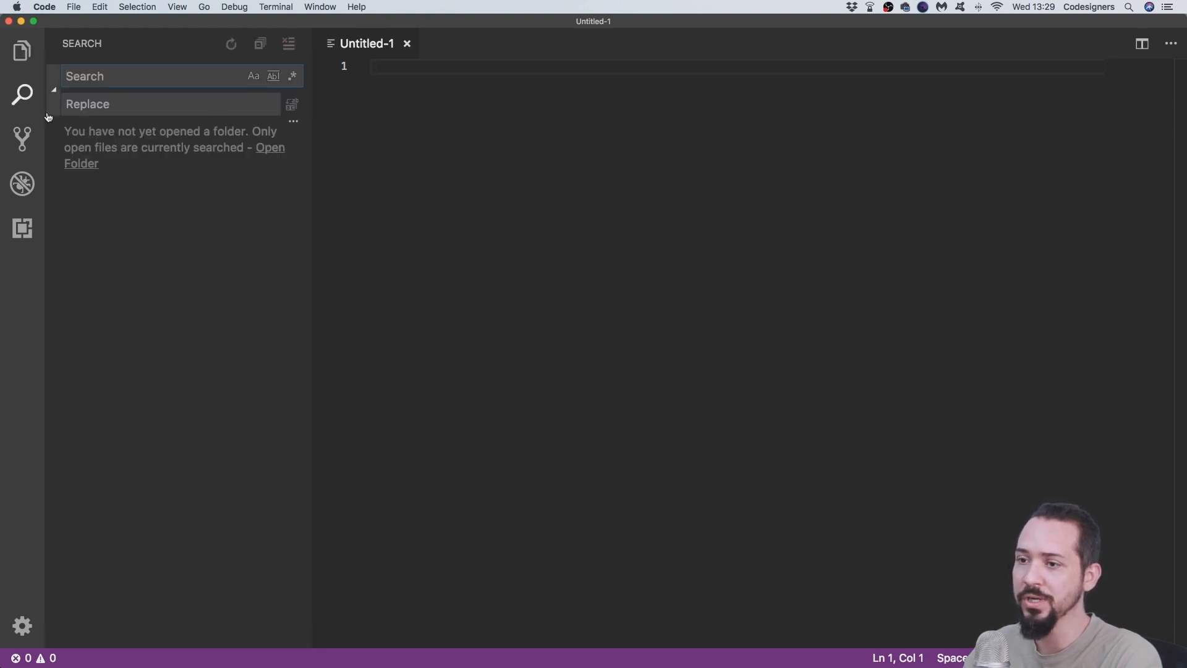
{"action": "left_click", "coordinate": [27, 146]}
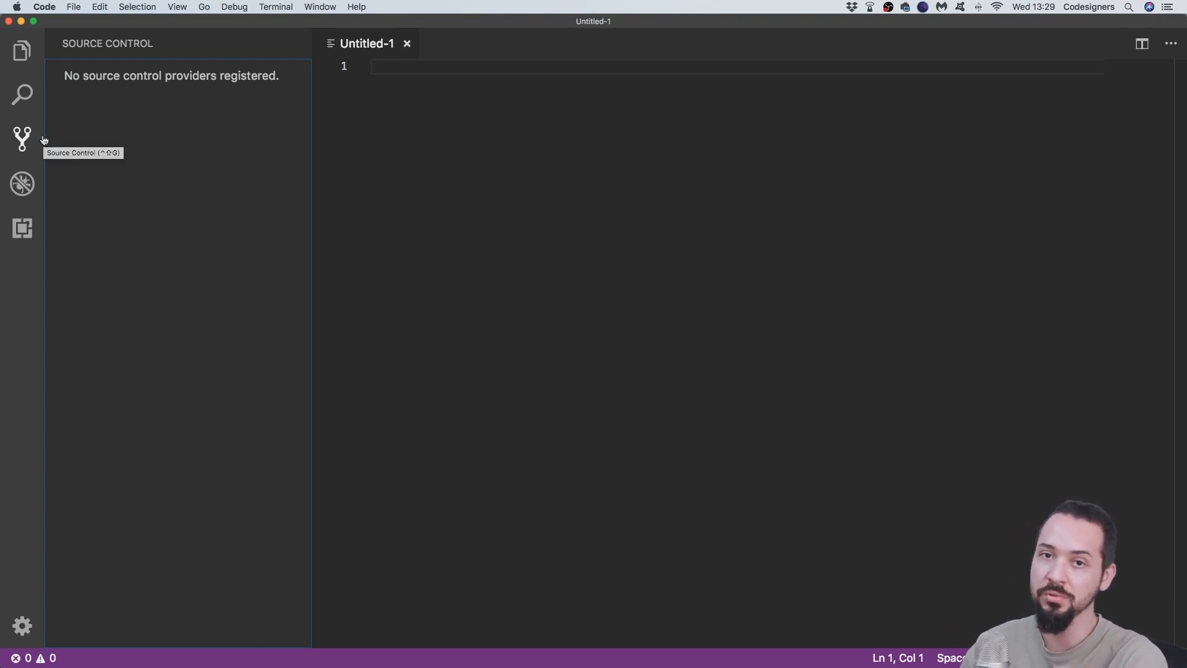
{"action": "left_click", "coordinate": [22, 184]}
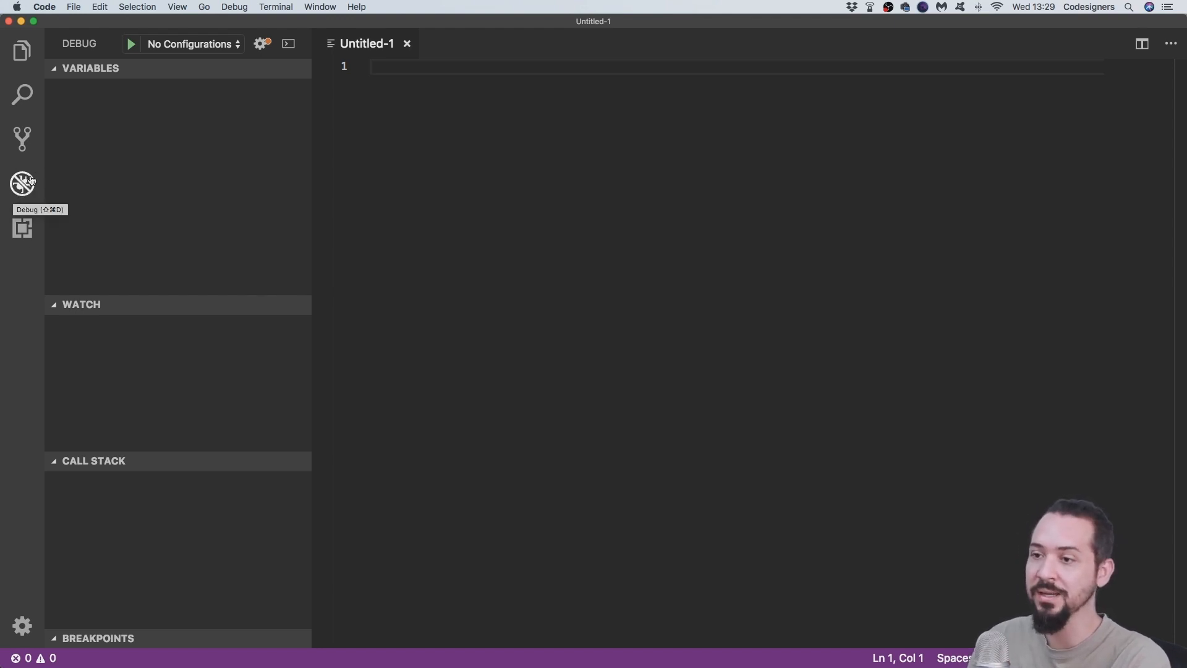
Search the extension marketplace for "highlight color", install the Color Highlight extension and reload the editor to activate it
{"action": "left_click", "coordinate": [25, 234]}
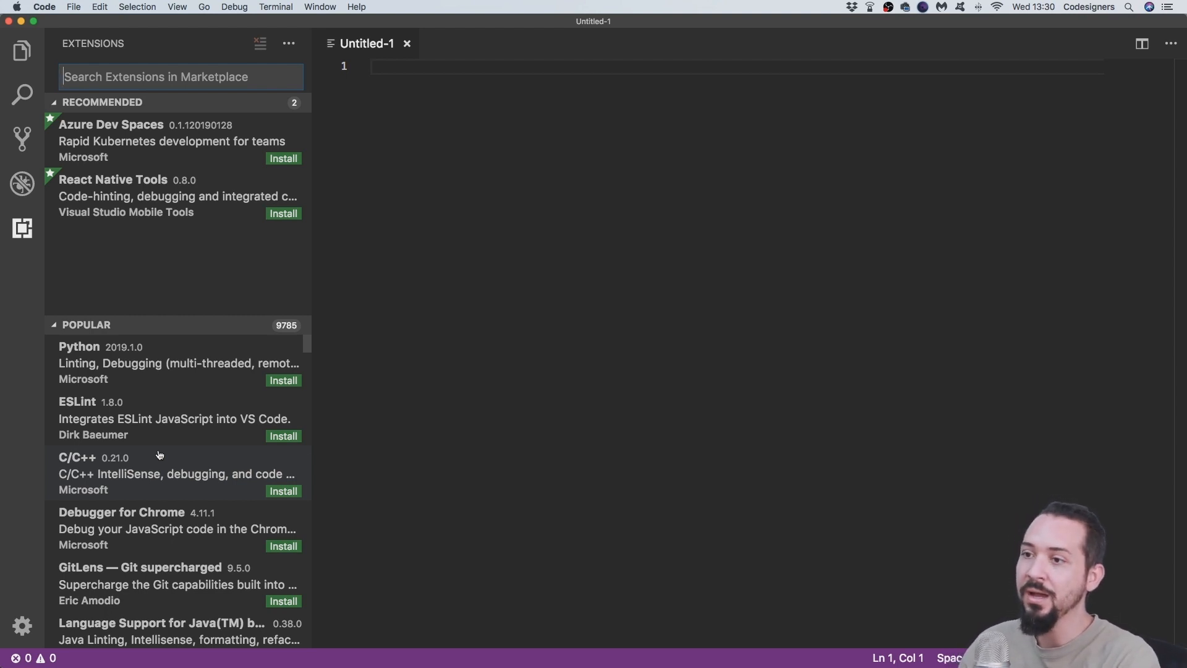
{"action": "type", "text": "hih"}
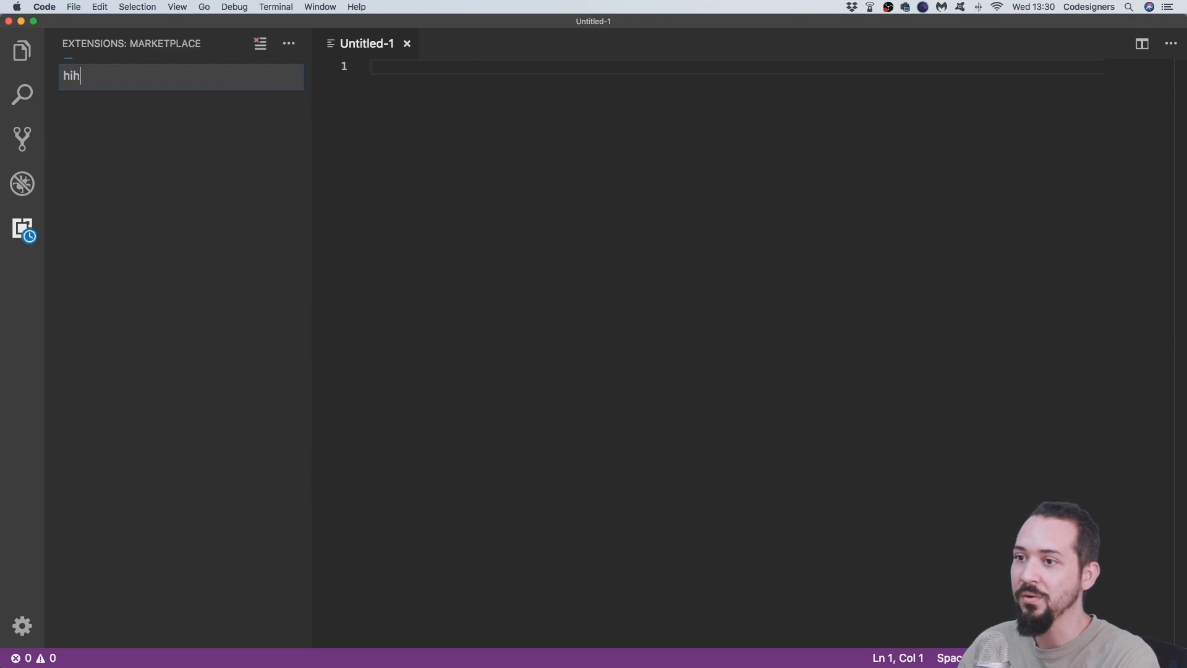
{"action": "key", "text": "BackSpace"}
{"action": "type", "text": "ght"}
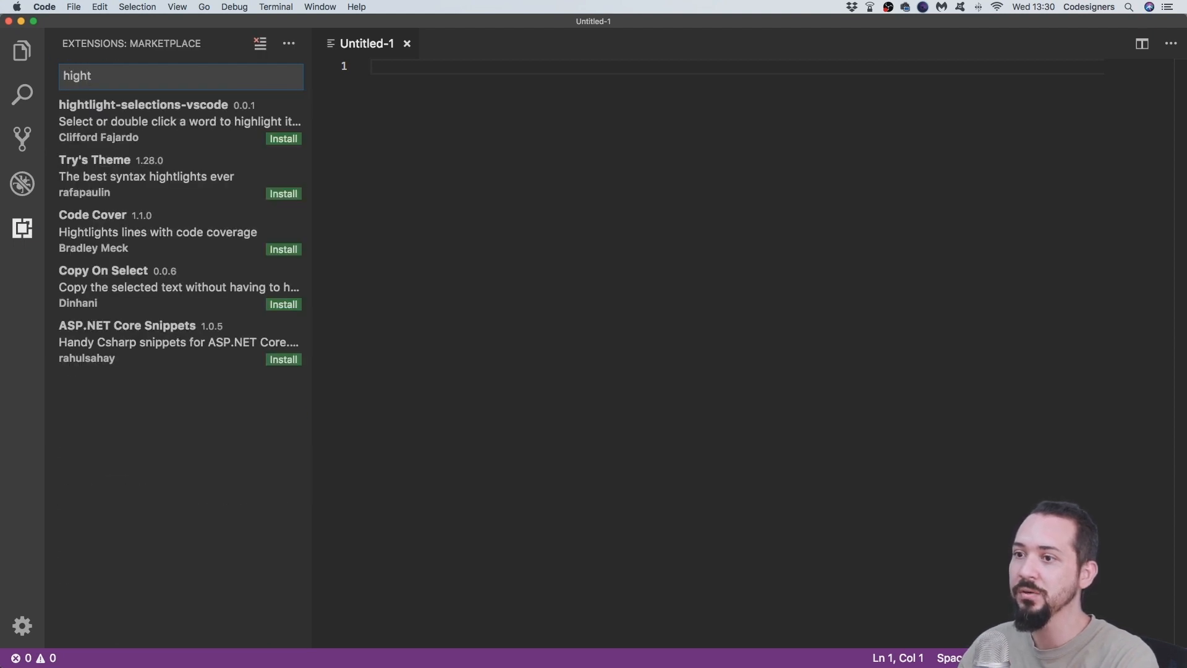
{"action": "key", "text": "BackSpace"}
{"action": "type", "text": "light color"}
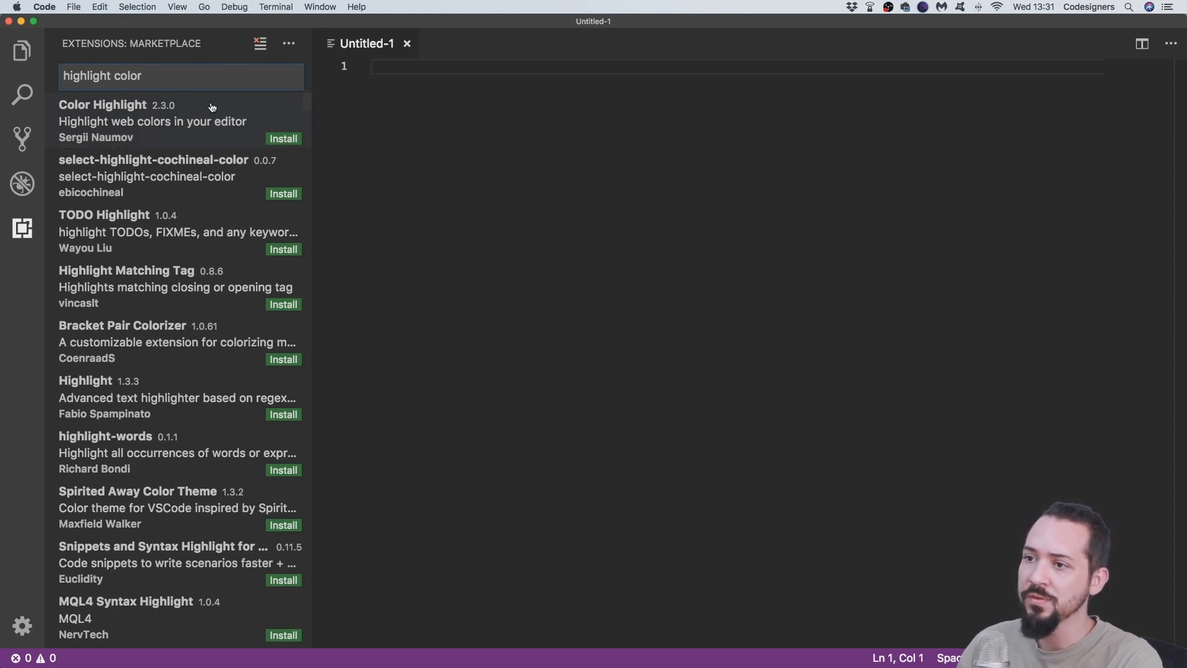
{"action": "left_click", "coordinate": [277, 140]}
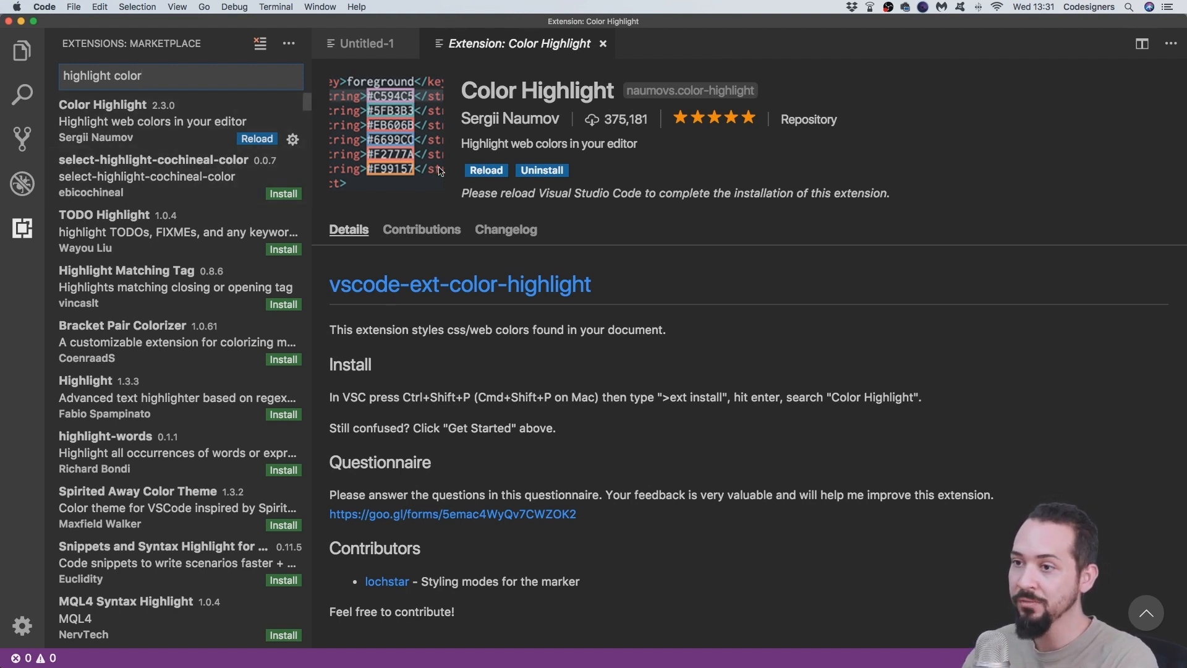
{"action": "left_click", "coordinate": [488, 172]}
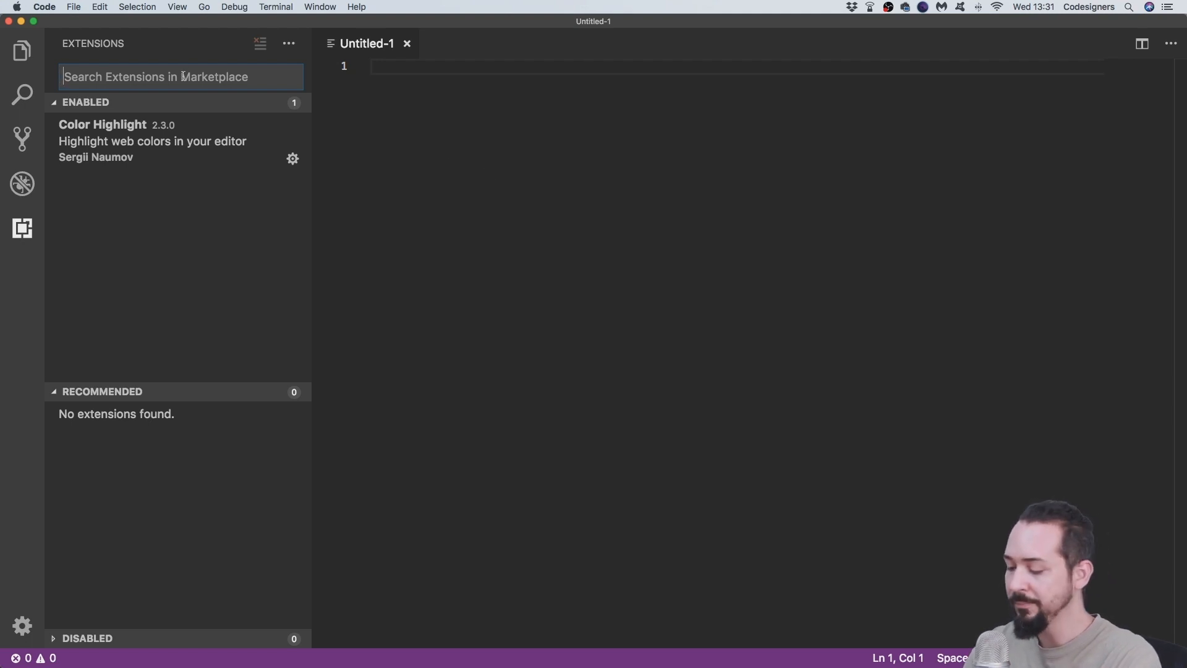
Find the "Prettier - Code formatter" extension by searching for "prettier", install it and reload the editor
{"action": "type", "text": "pre"}
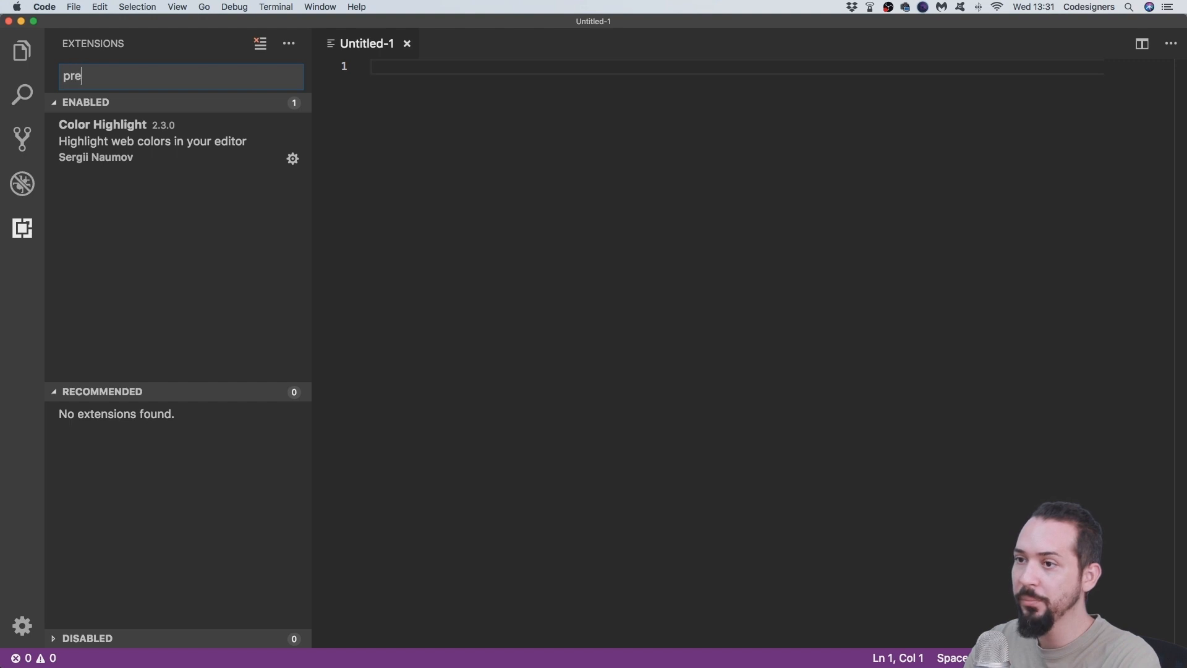
{"action": "type", "text": "ttier"}
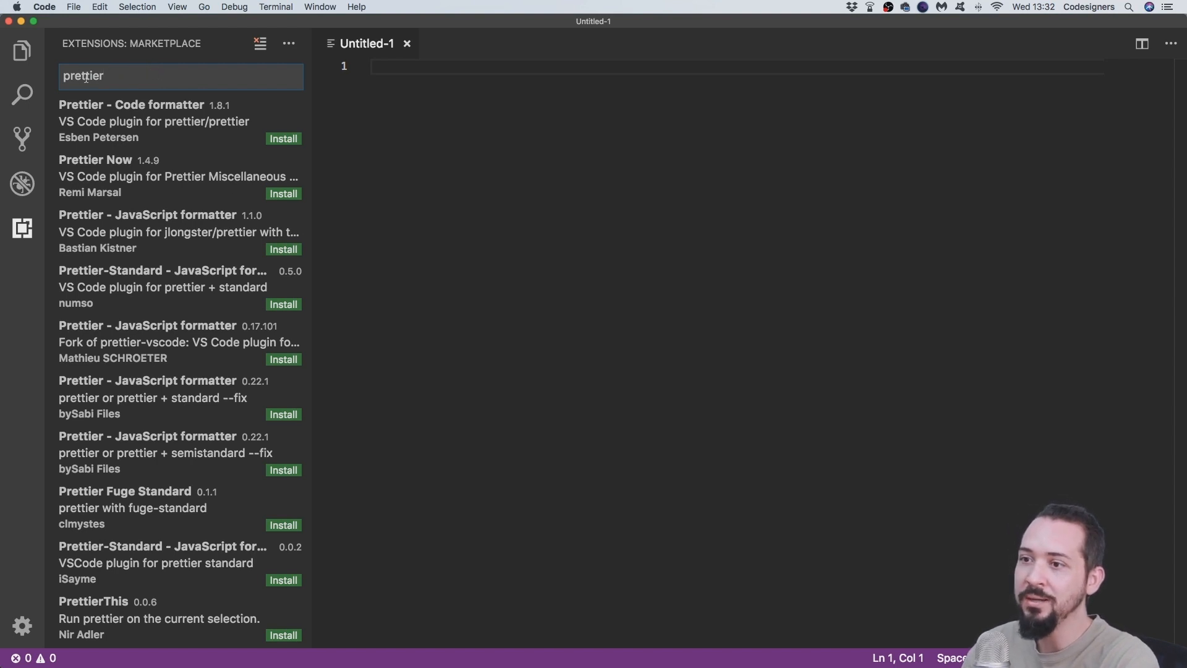
{"action": "left_click_drag", "start_coordinate": [65, 75], "coordinate": [133, 75]}
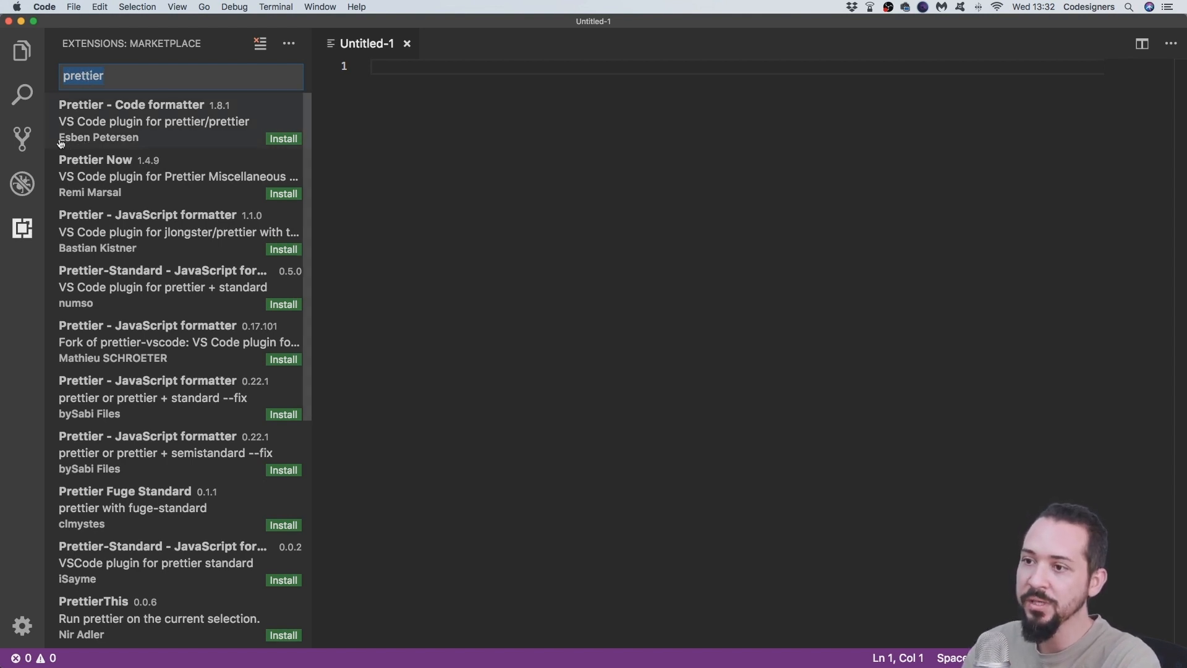
{"action": "left_click", "coordinate": [282, 139]}
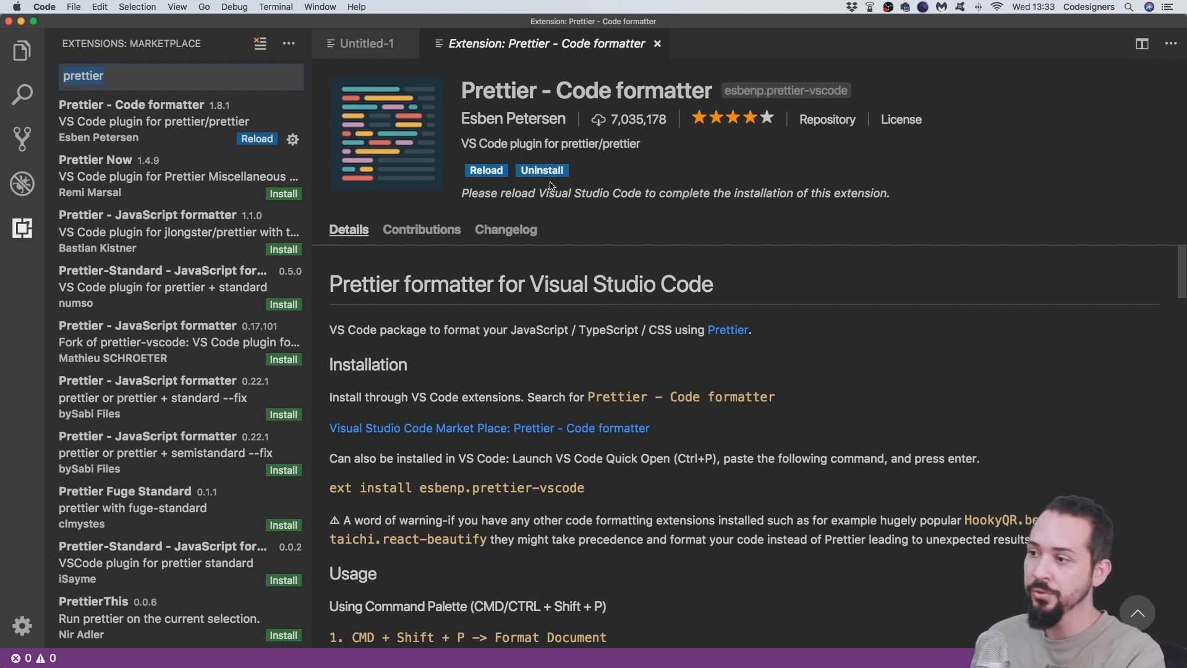
{"action": "left_click", "coordinate": [479, 172]}
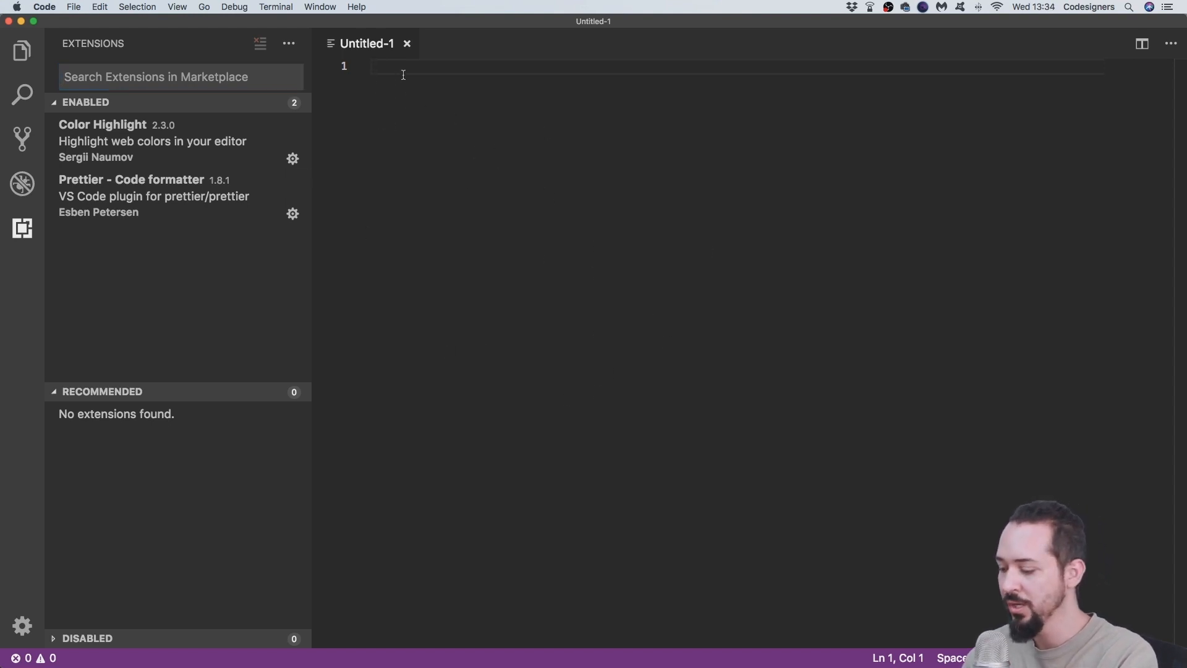
Save the untitled file to the Desktop as index.html
{"action": "left_click", "coordinate": [73, 6]}
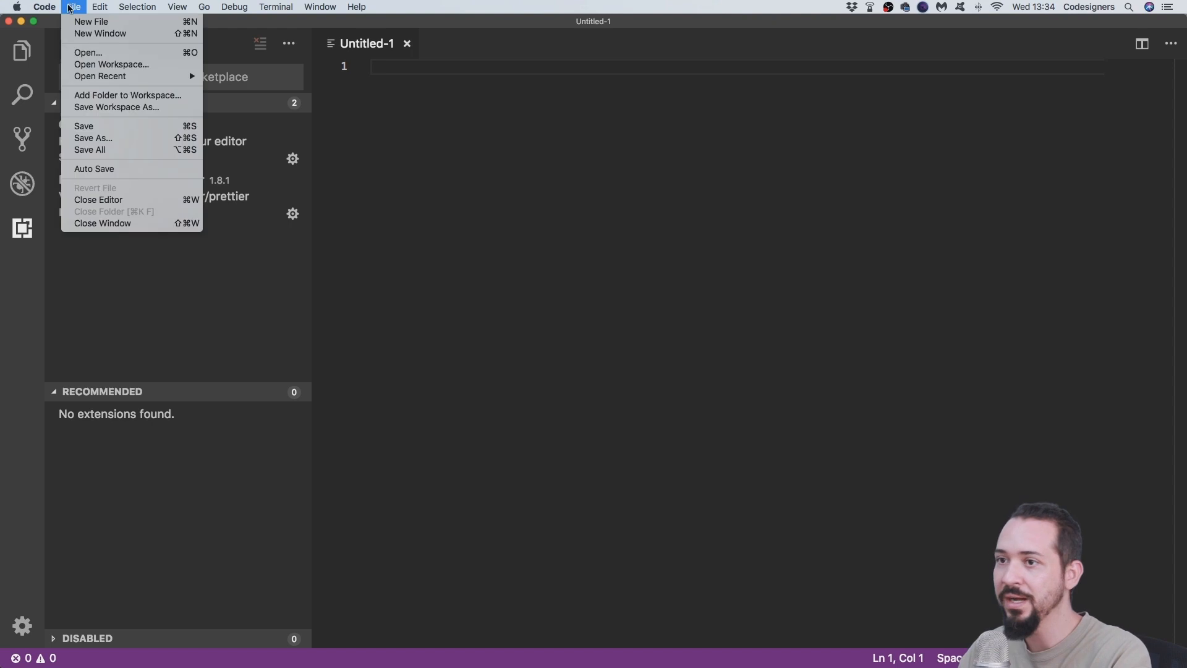
{"action": "left_click", "coordinate": [105, 139]}
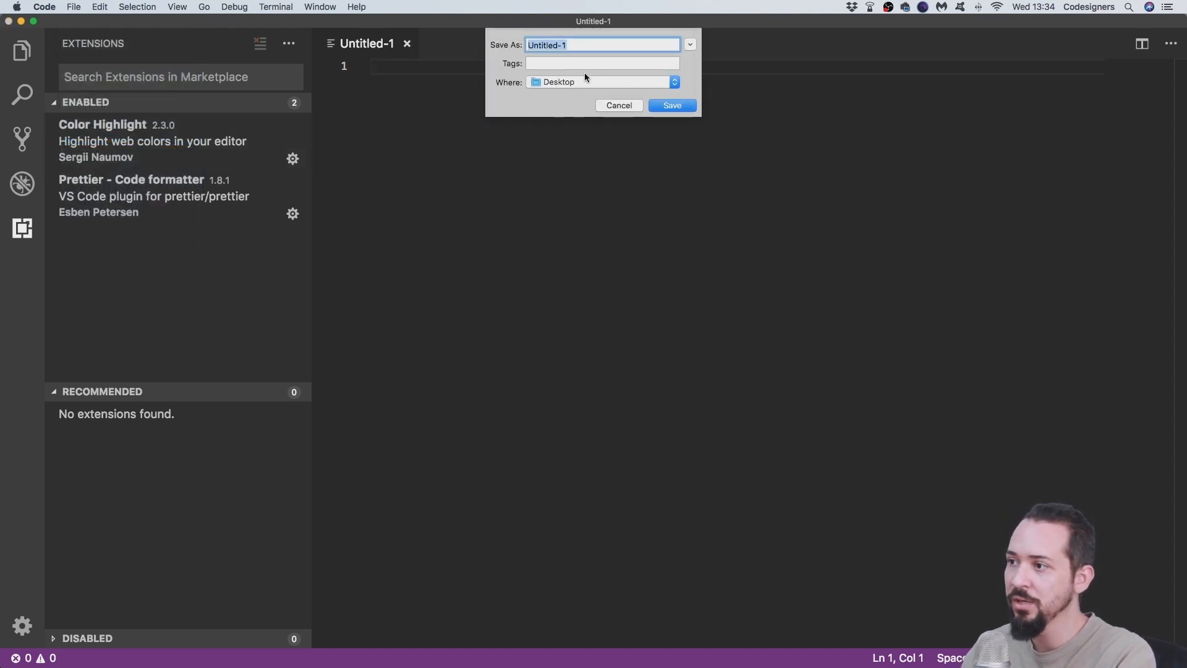
{"action": "type", "text": "inde"}
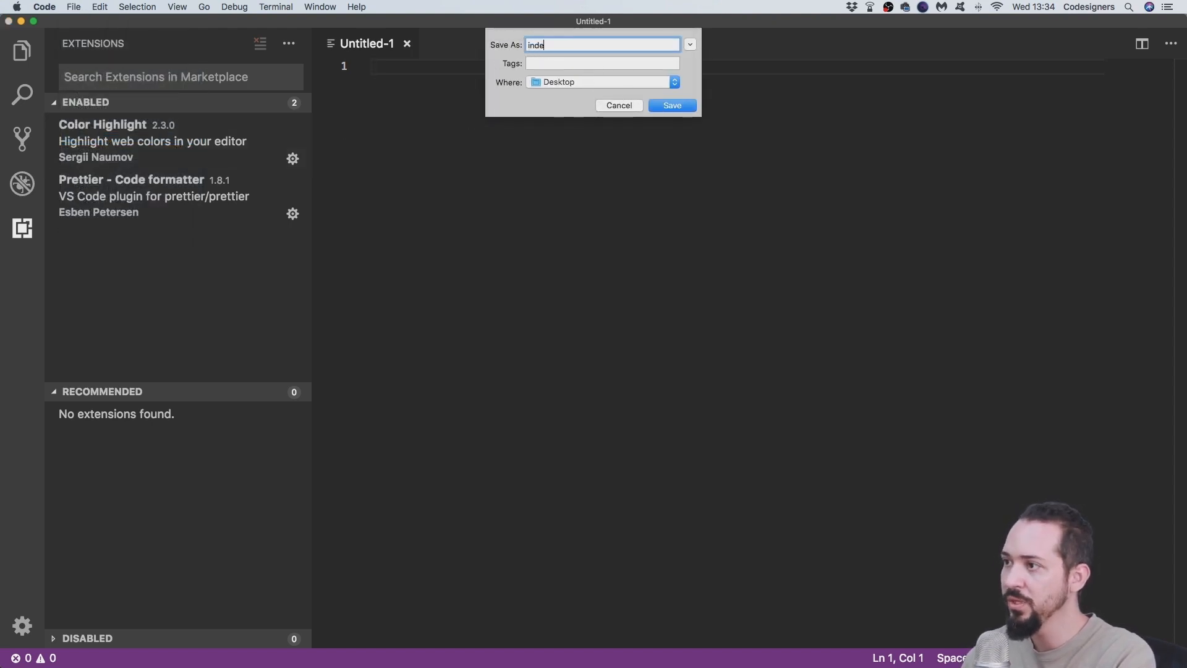
{"action": "type", "text": "x.html"}
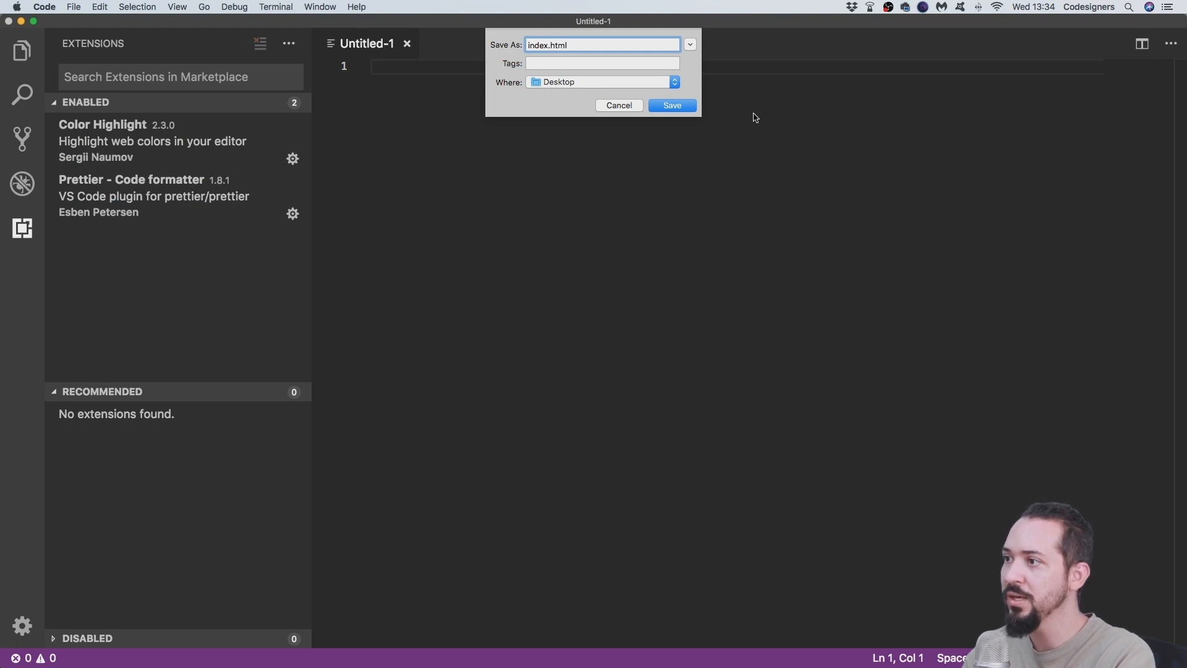
{"action": "left_click", "coordinate": [689, 105]}
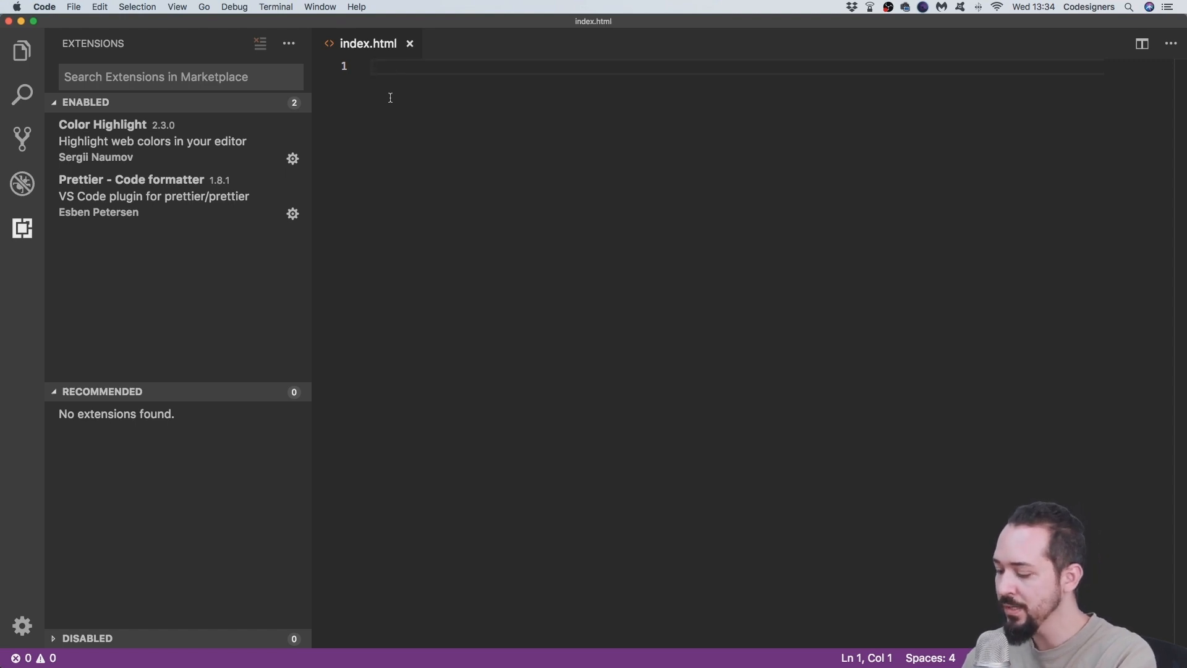
Insert the HTML5 page skeleton into index.html with the html:5 Emmet abbreviation
{"action": "type", "text": "html"}
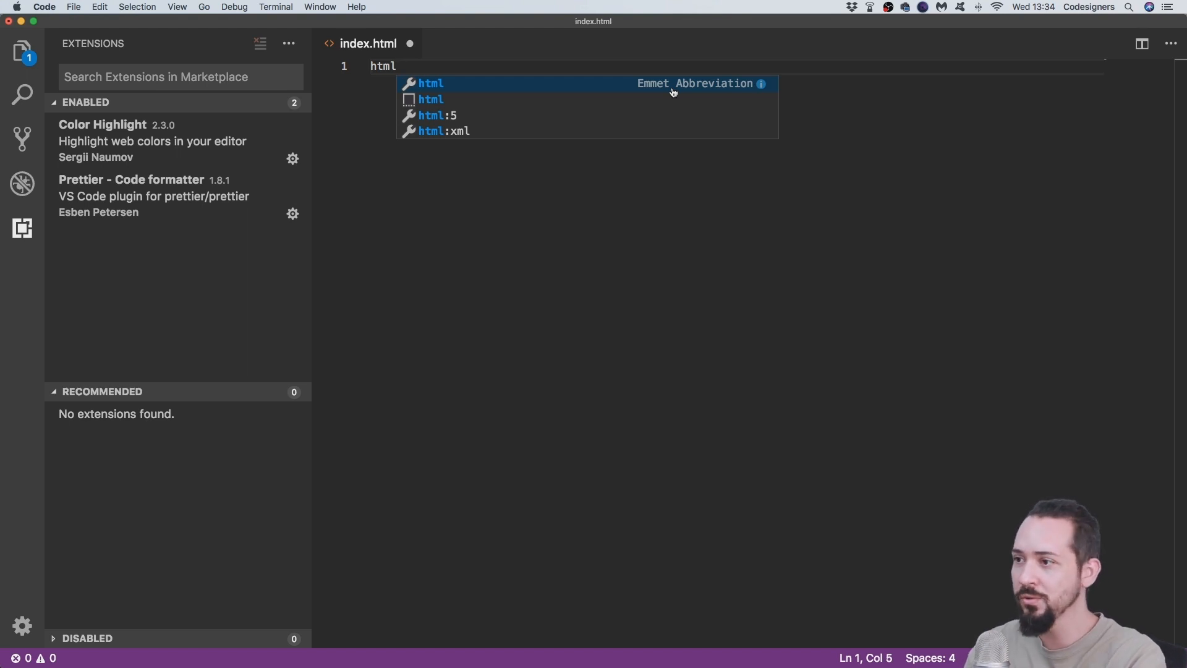
{"action": "left_click", "coordinate": [445, 115]}
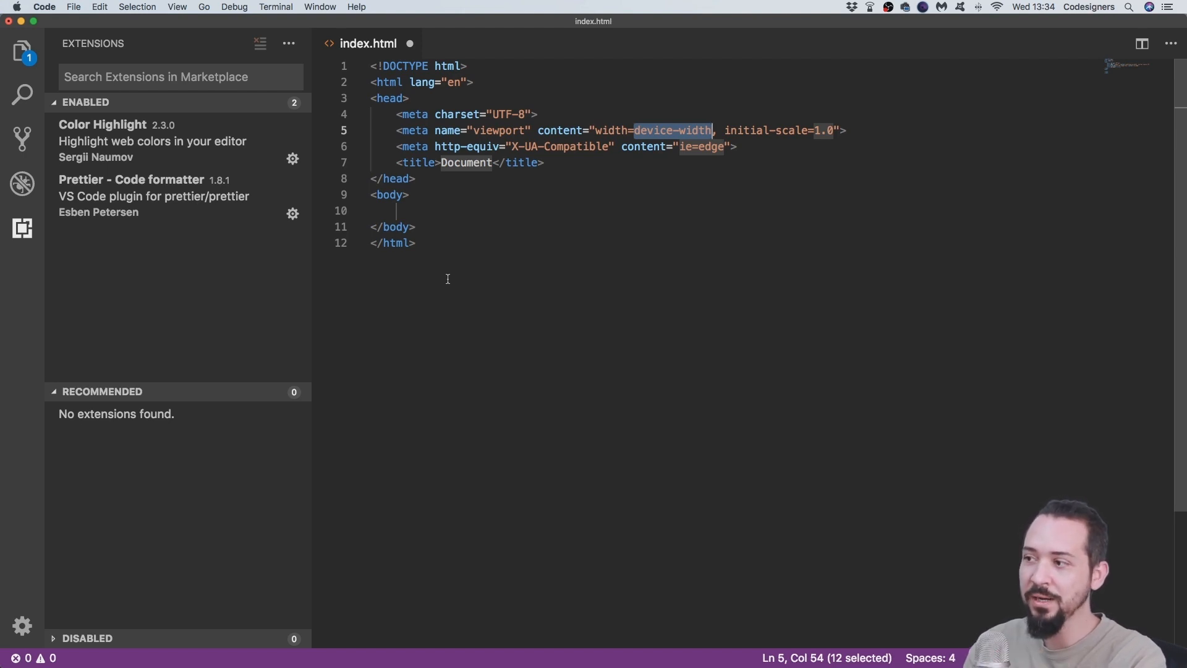
{"action": "left_click", "coordinate": [475, 231]}
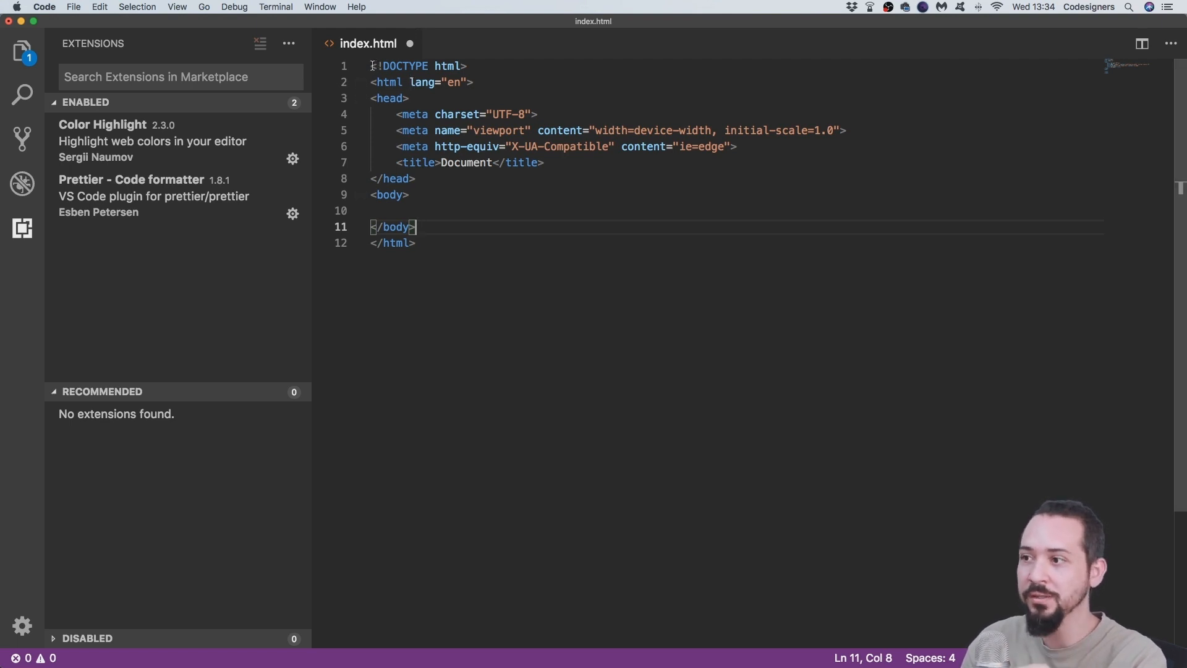
{"action": "left_click_drag", "start_coordinate": [373, 66], "coordinate": [451, 241]}
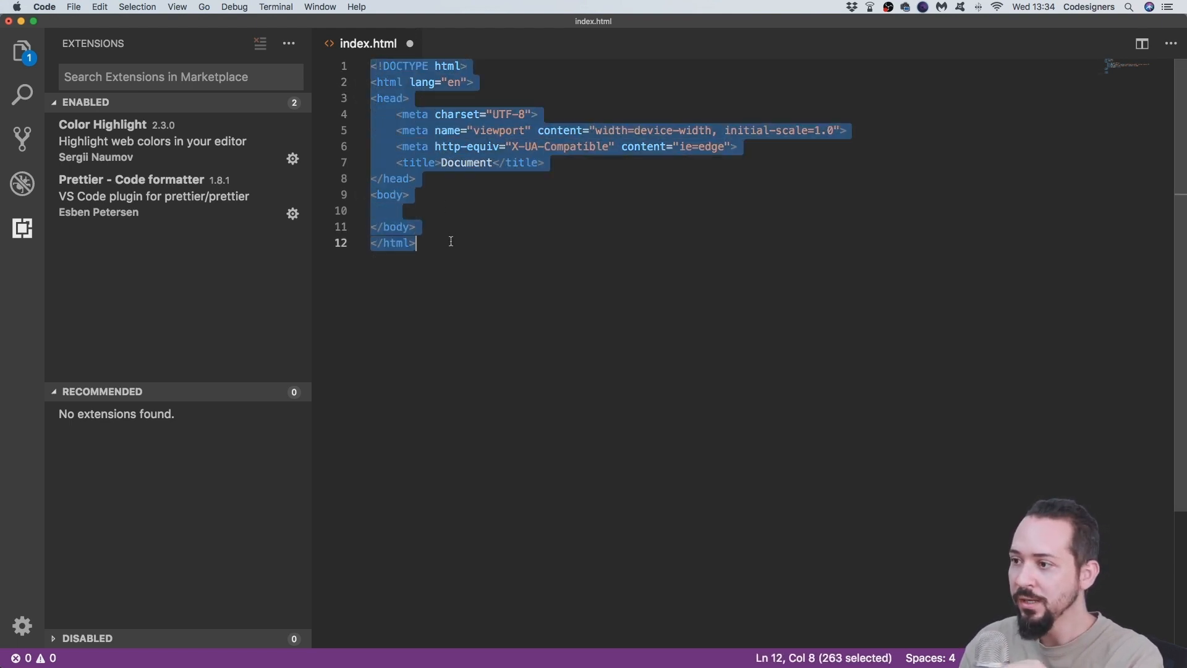
{"action": "left_click", "coordinate": [456, 208]}
Add a blank line after the closing head tag and another after the closing body tag
{"action": "left_click_drag", "start_coordinate": [418, 179], "coordinate": [378, 98]}
{"action": "left_click", "coordinate": [431, 182]}
{"action": "key", "text": "Return"}
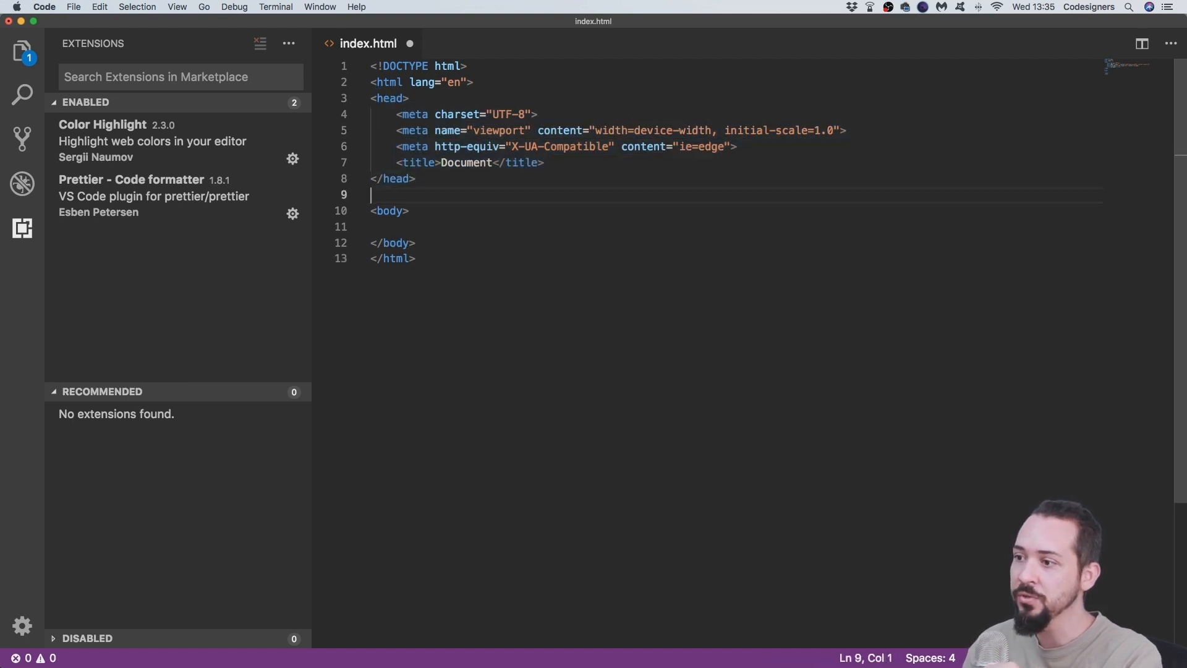
{"action": "left_click", "coordinate": [432, 242]}
{"action": "key", "text": "Return"}
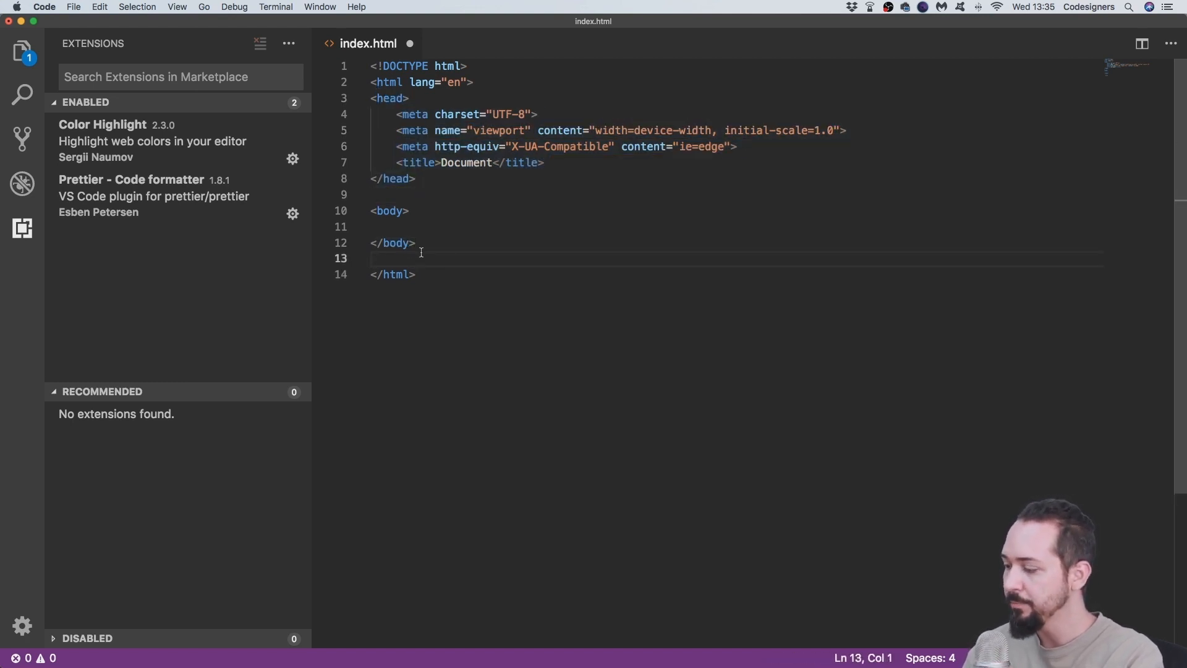
Add two new lines below the opening body tag and insert an empty div element there
{"action": "left_click_drag", "start_coordinate": [432, 241], "coordinate": [372, 206]}
{"action": "left_click", "coordinate": [443, 210]}
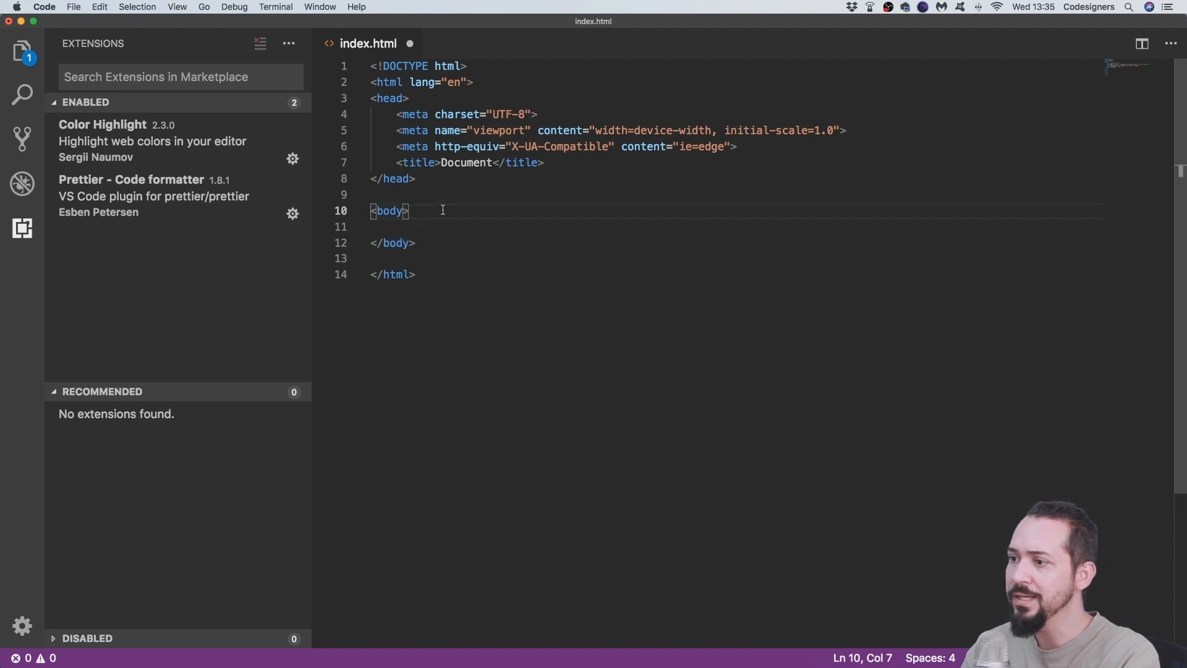
{"action": "key", "text": "Return"}
{"action": "key", "text": "Return"}
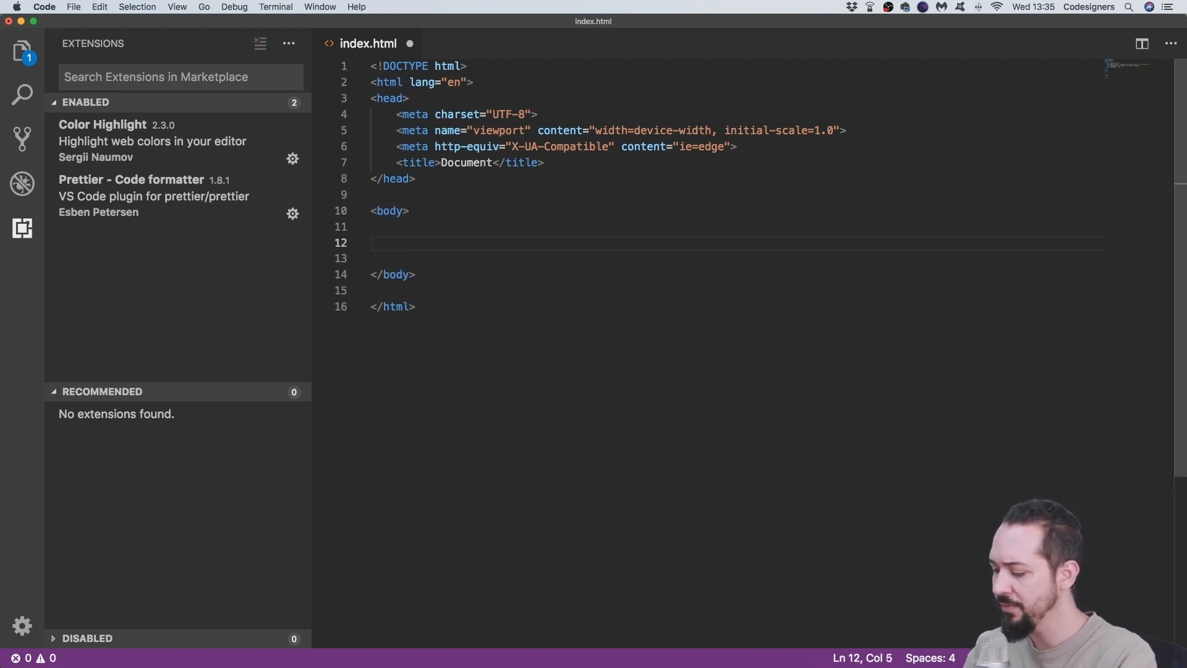
{"action": "type", "text": "<div>"}
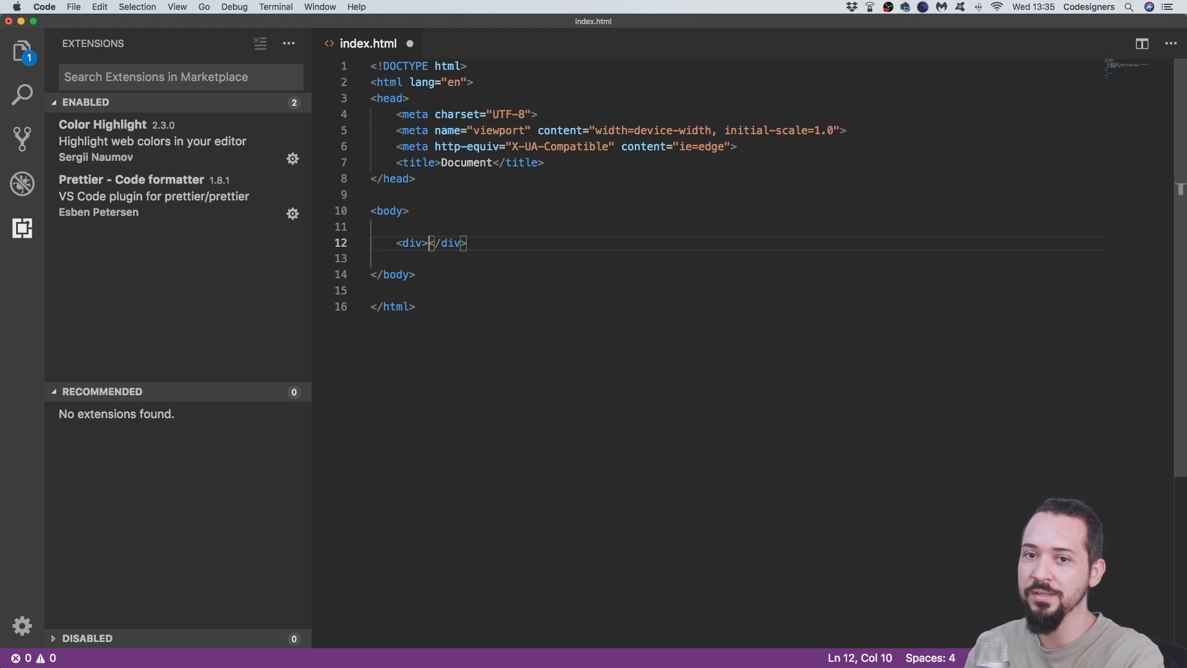
Insert an empty h1 element inside the div on line 12
{"action": "type", "text": "<"}
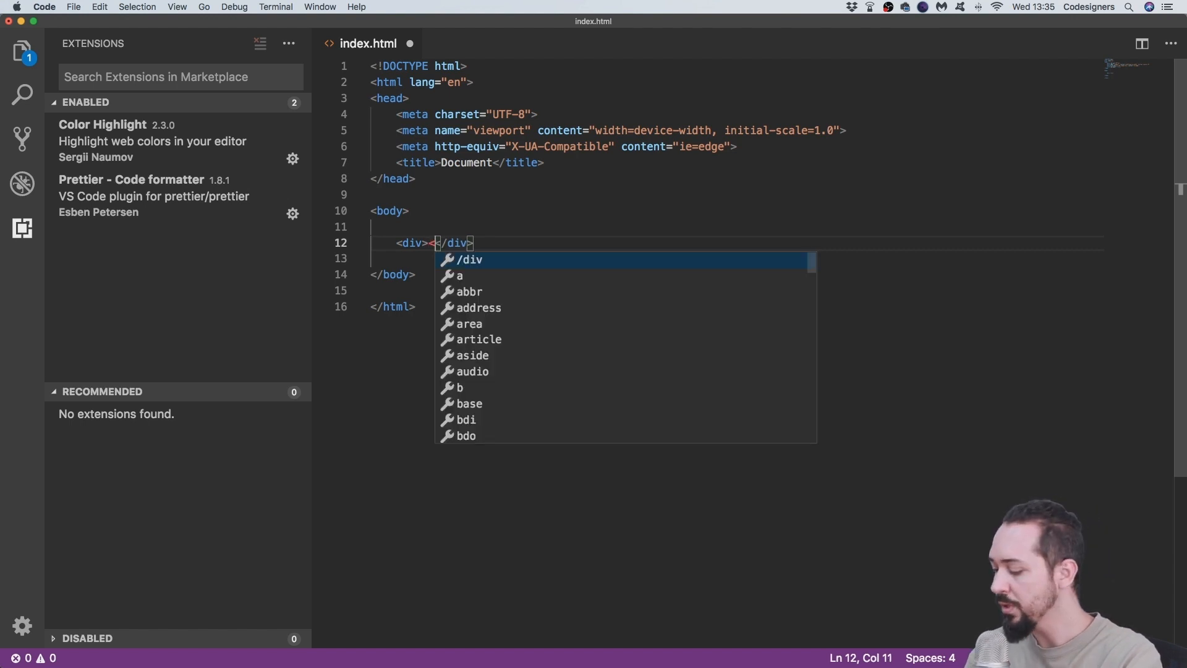
{"action": "type", "text": "h1></h1>"}
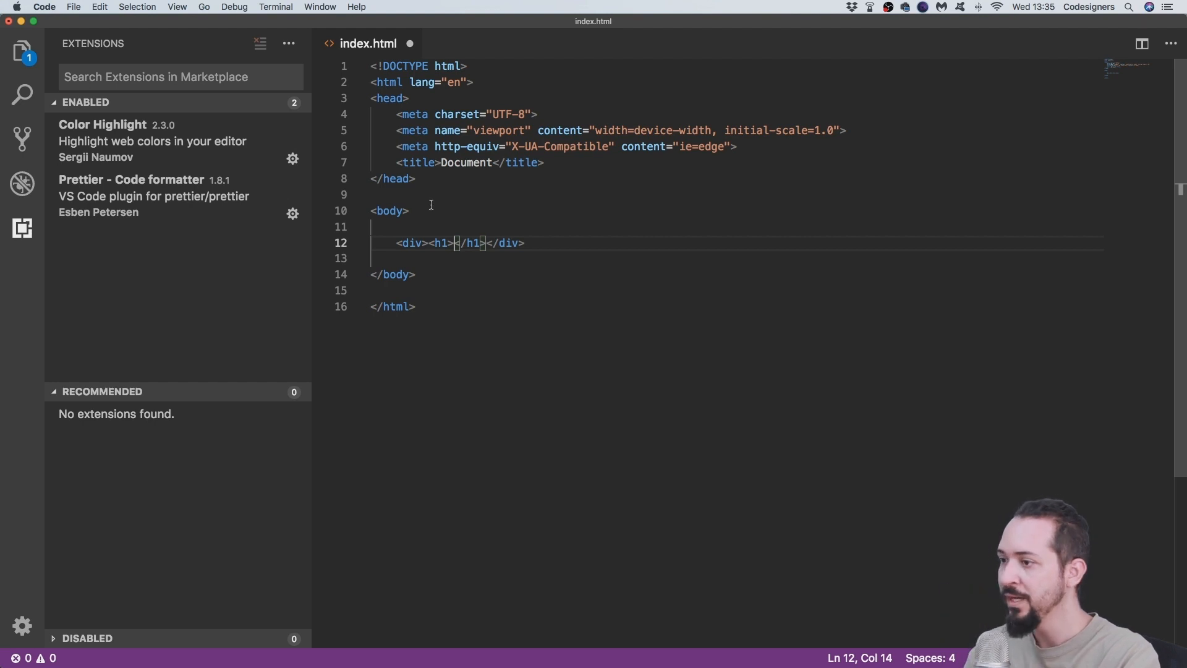
{"action": "left_click_drag", "start_coordinate": [429, 245], "coordinate": [486, 245]}
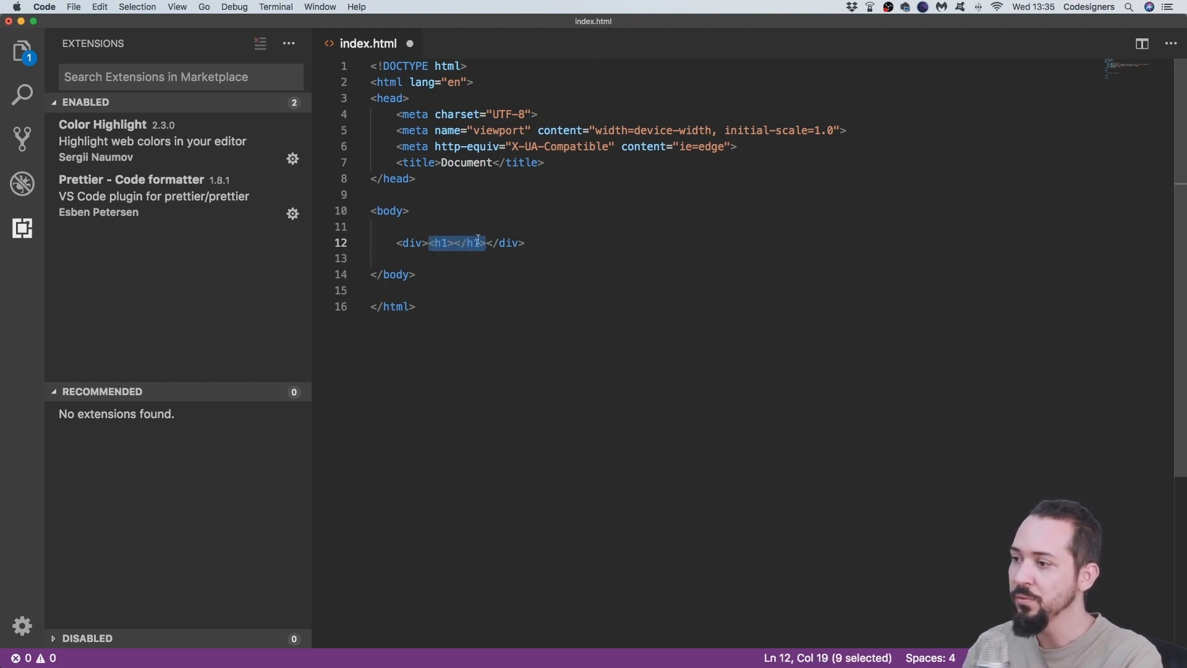
{"action": "type", "text": "<h1"}
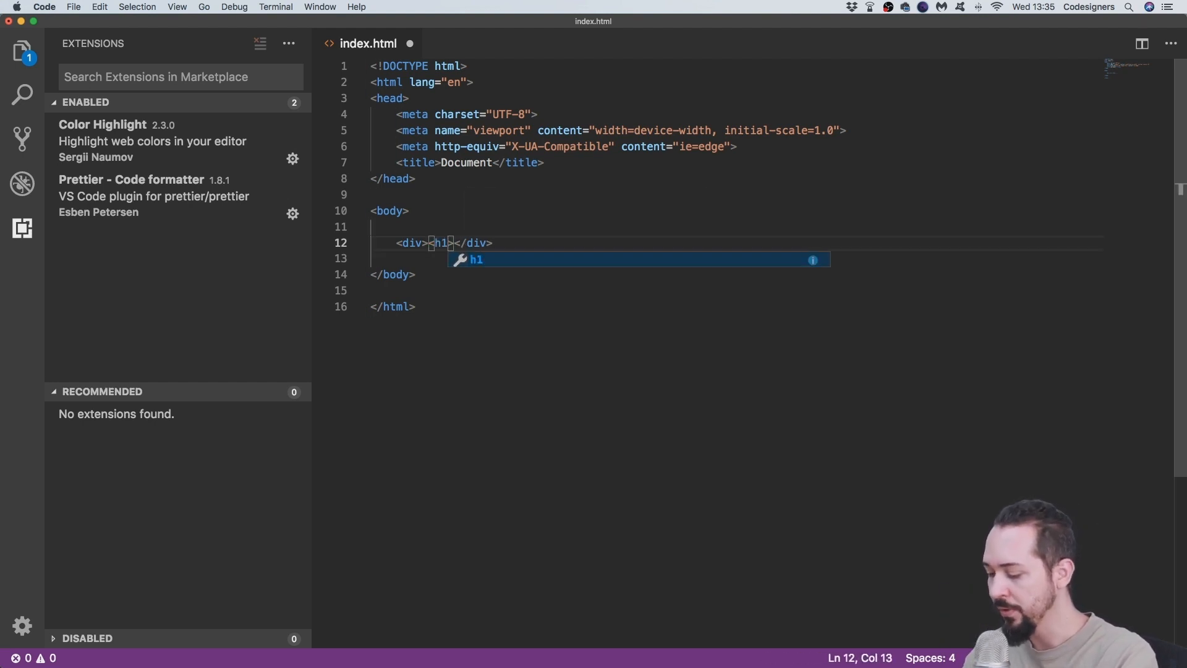
{"action": "type", "text": ">"}
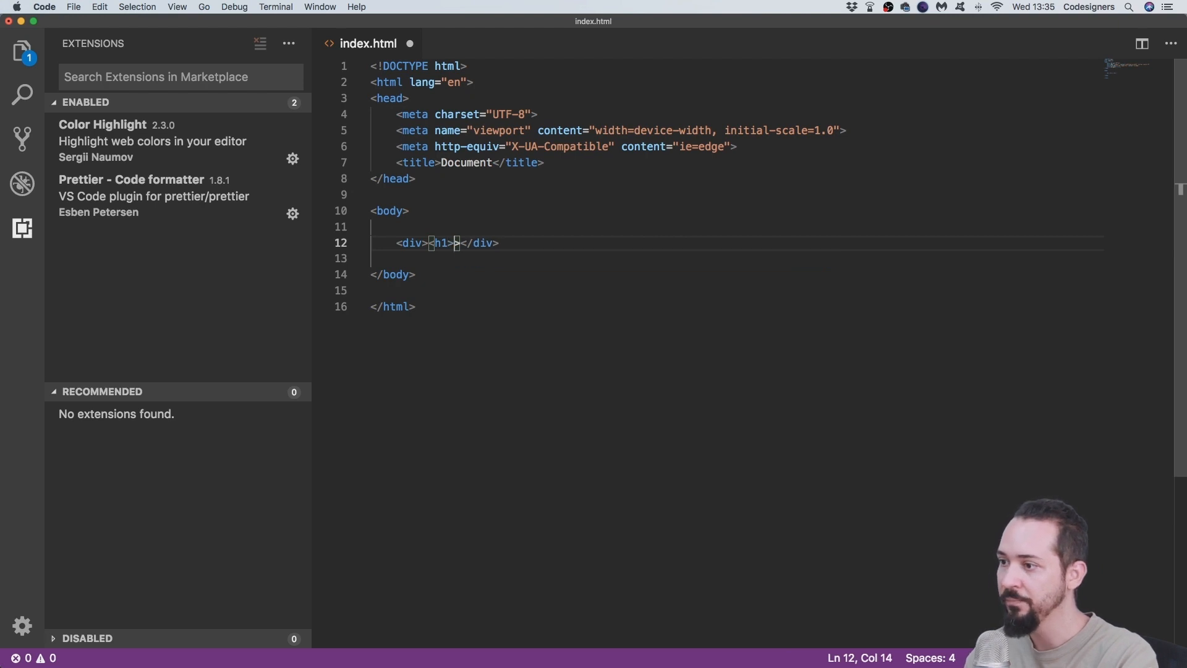
{"action": "key", "text": "Right"}
{"action": "key", "text": "Right"}
{"action": "key", "text": "Right"}
{"action": "key", "text": "Right"}
{"action": "key", "text": "Right"}
{"action": "key", "text": "Right"}
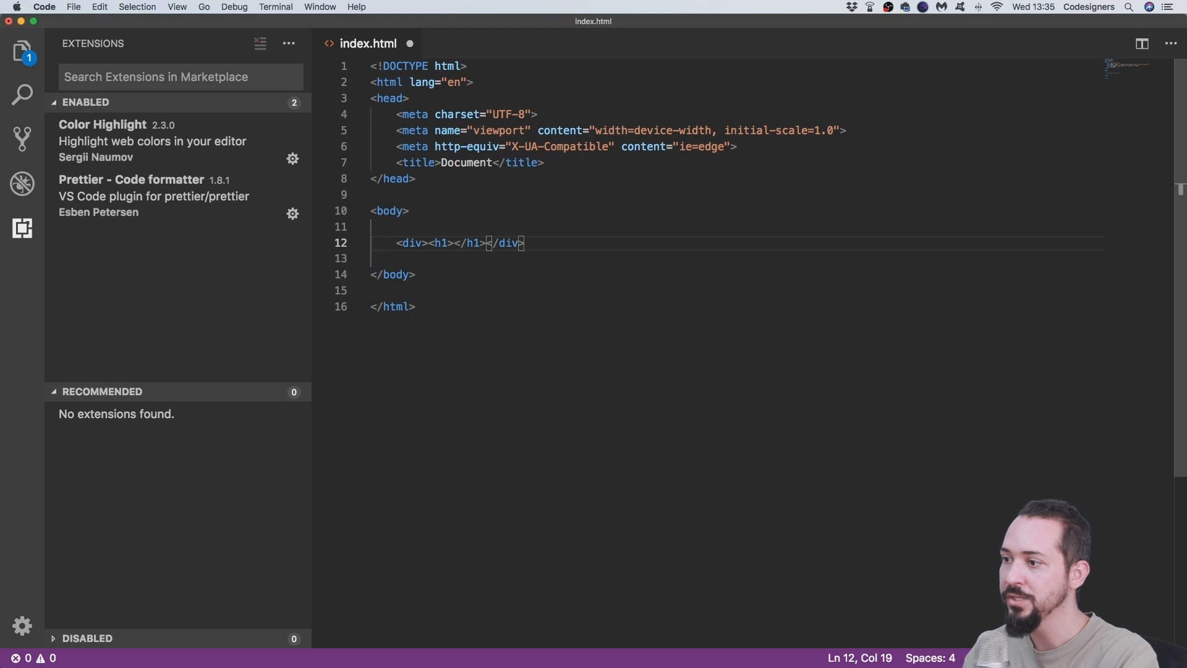
Enter "Eu sou" as the text of the h1 element
{"action": "key", "text": "Left"}
{"action": "key", "text": "Left"}
{"action": "key", "text": "Left"}
{"action": "key", "text": "Left"}
{"action": "key", "text": "Left"}
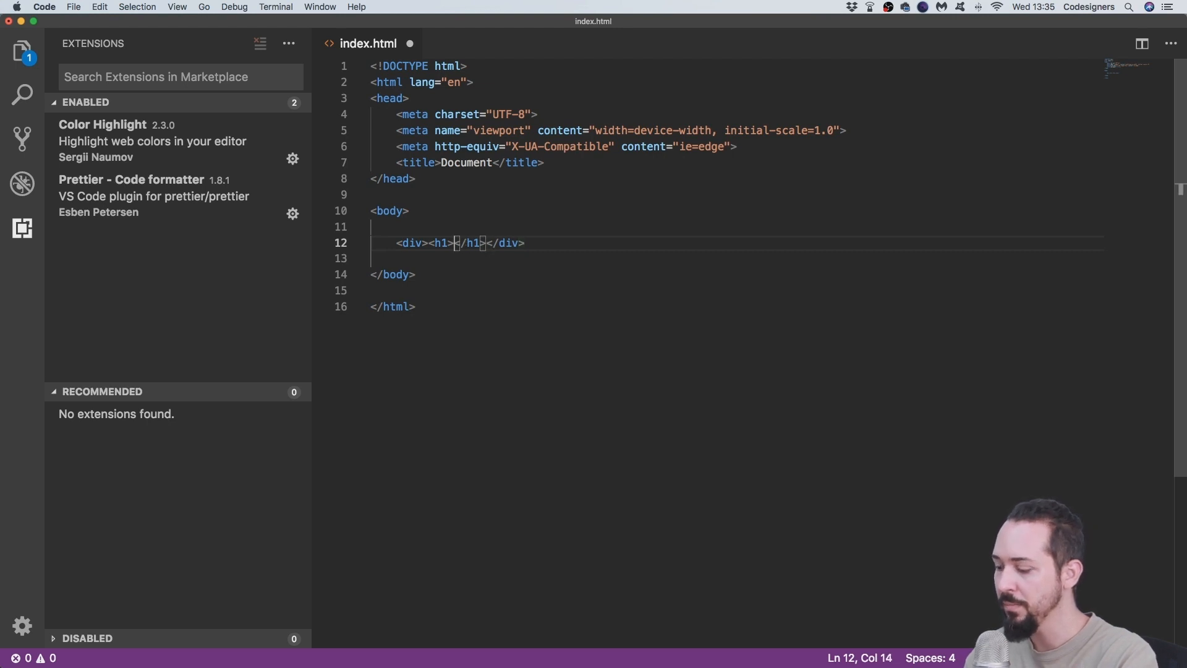
{"action": "type", "text": "Eu"}
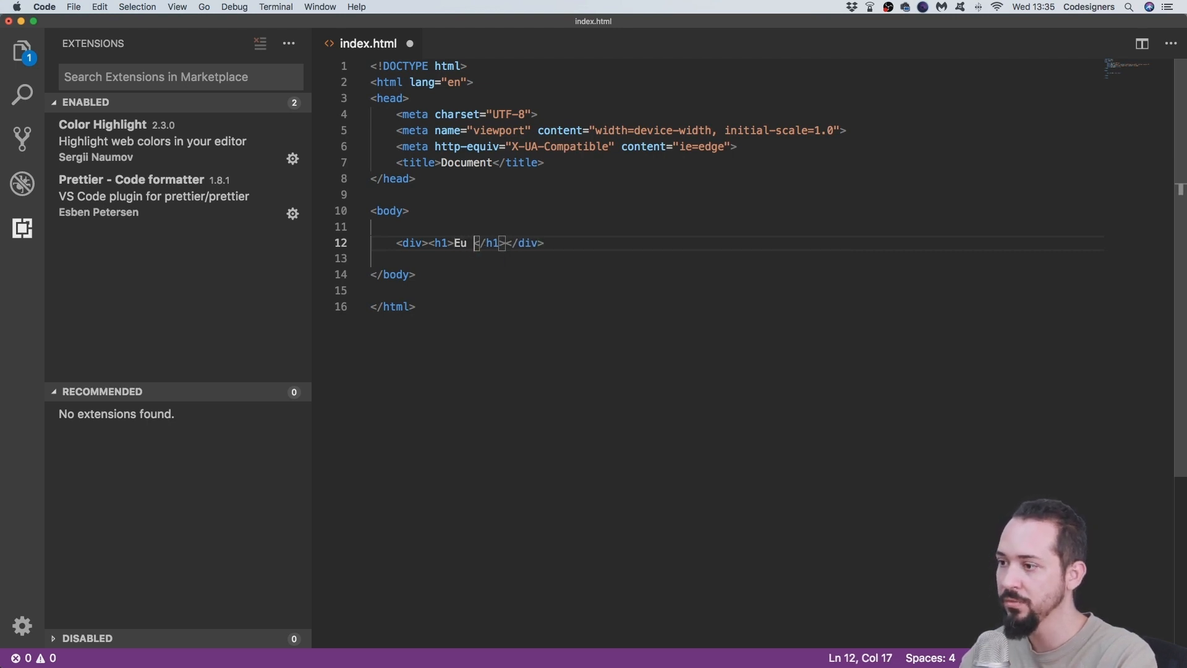
{"action": "type", "text": " So"}
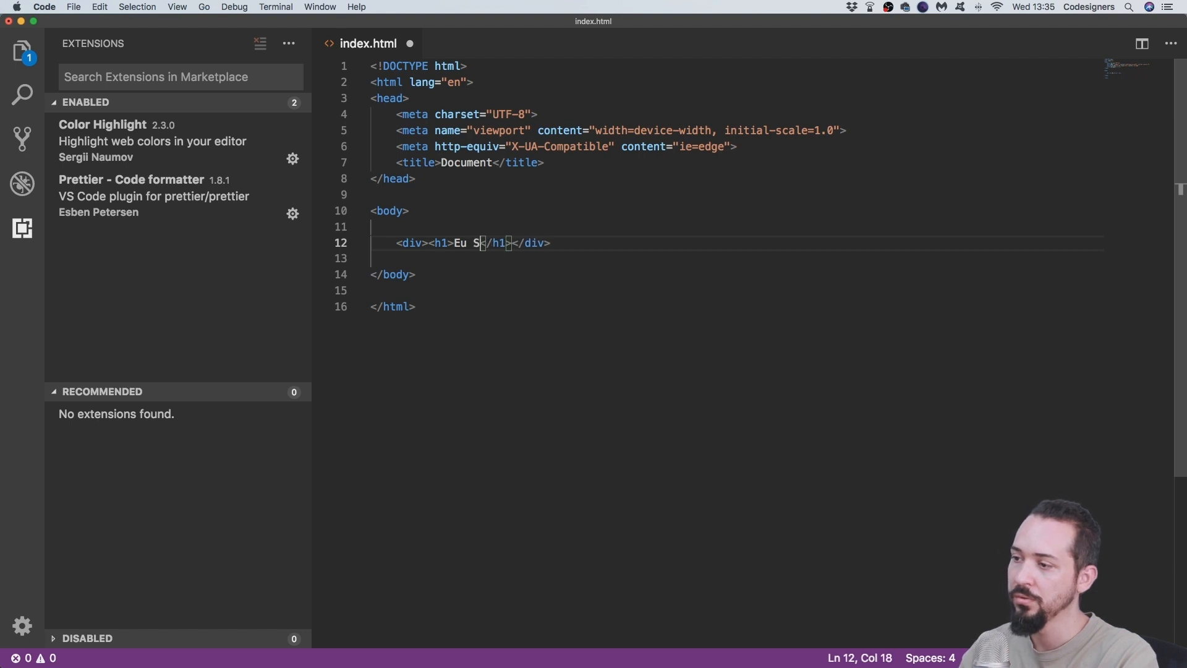
{"action": "key", "text": "BackSpace"}
{"action": "key", "text": "BackSpace"}
{"action": "type", "text": "sou"}
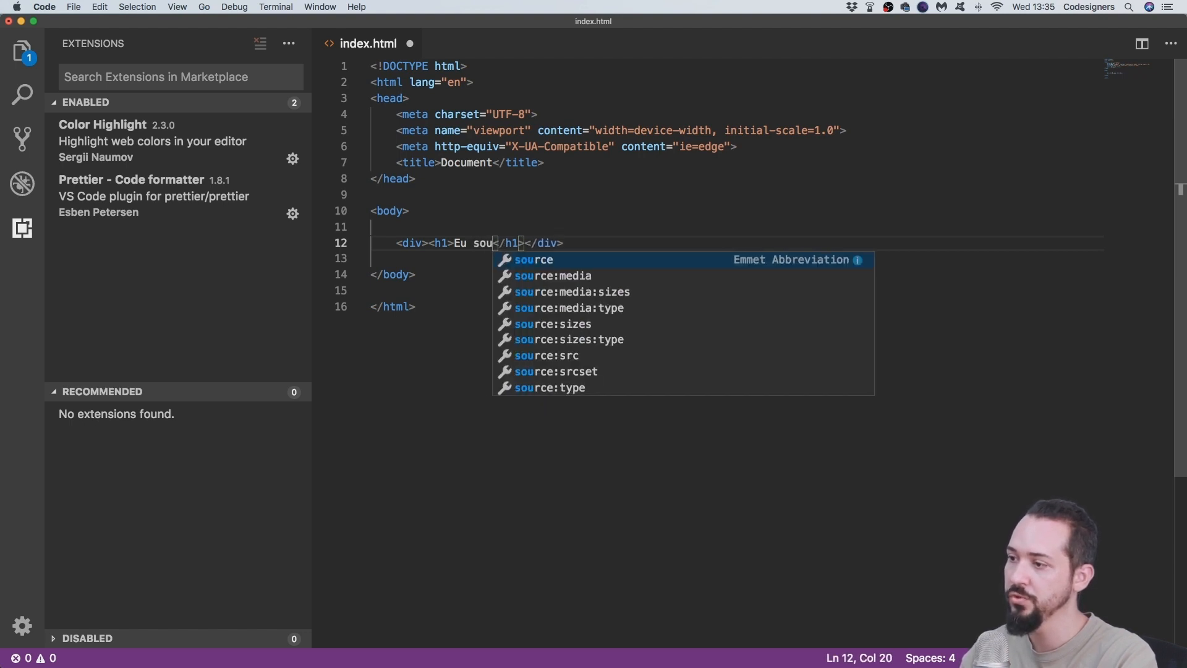
Add a p element with the text "Designer" directly after the h1 element inside the div
{"action": "key", "text": "Right"}
{"action": "key", "text": "Right"}
{"action": "key", "text": "Right"}
{"action": "key", "text": "Right"}
{"action": "key", "text": "Right"}
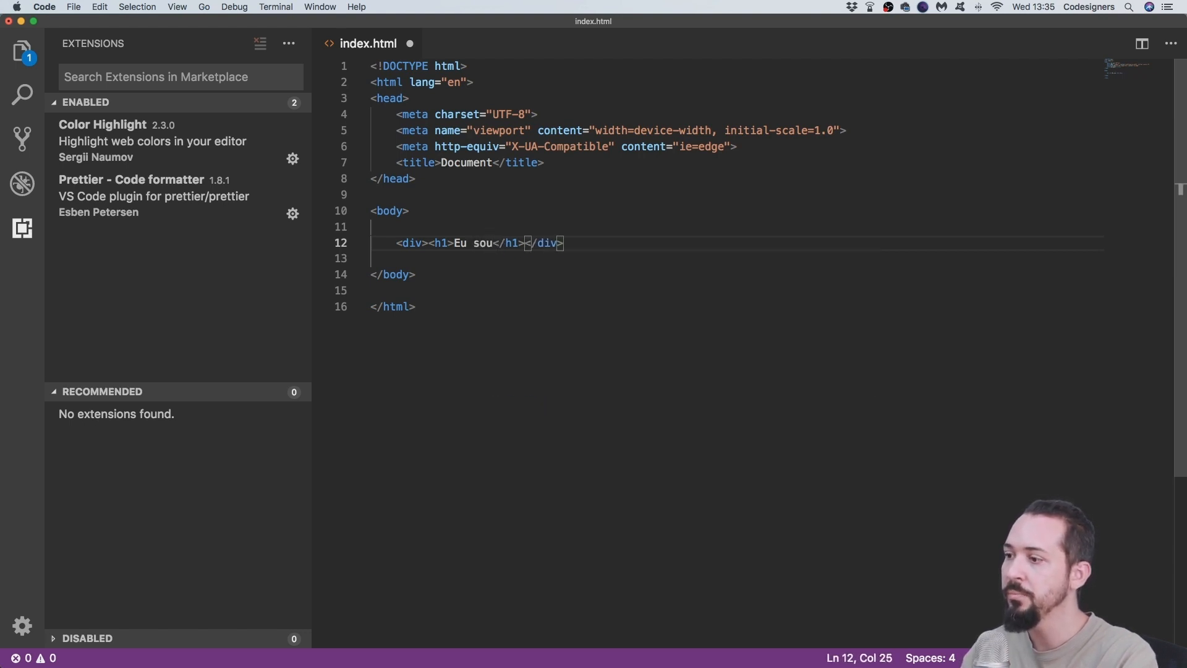
{"action": "type", "text": "<p></p><"}
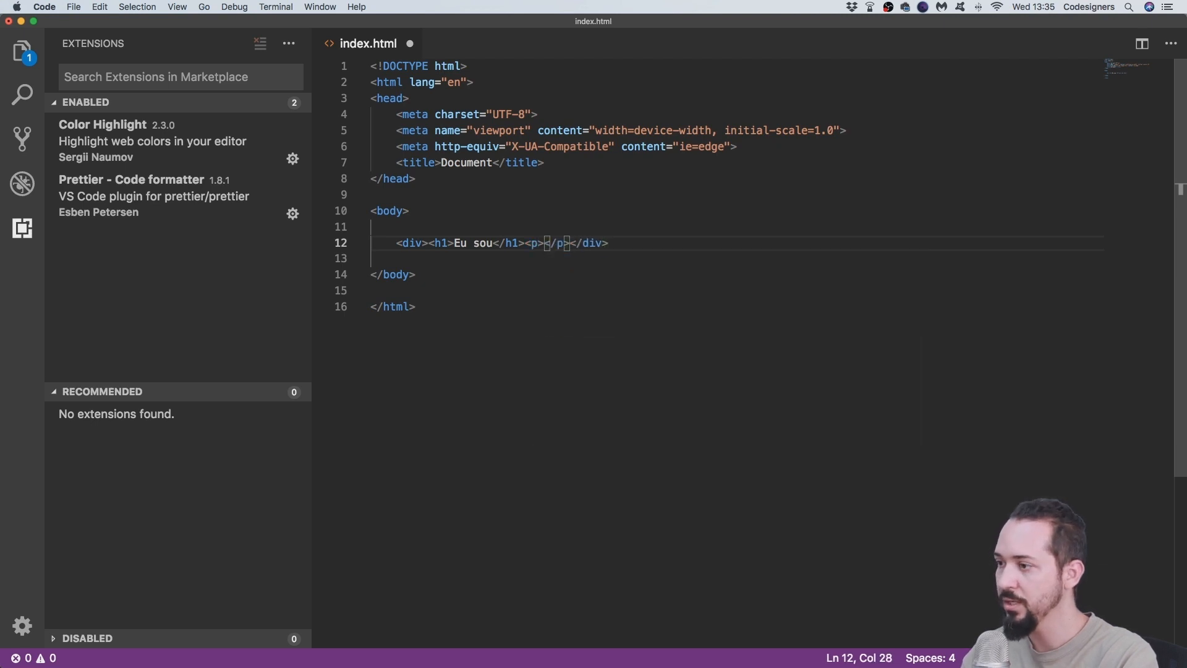
{"action": "left_click_drag", "start_coordinate": [429, 243], "coordinate": [525, 243]}
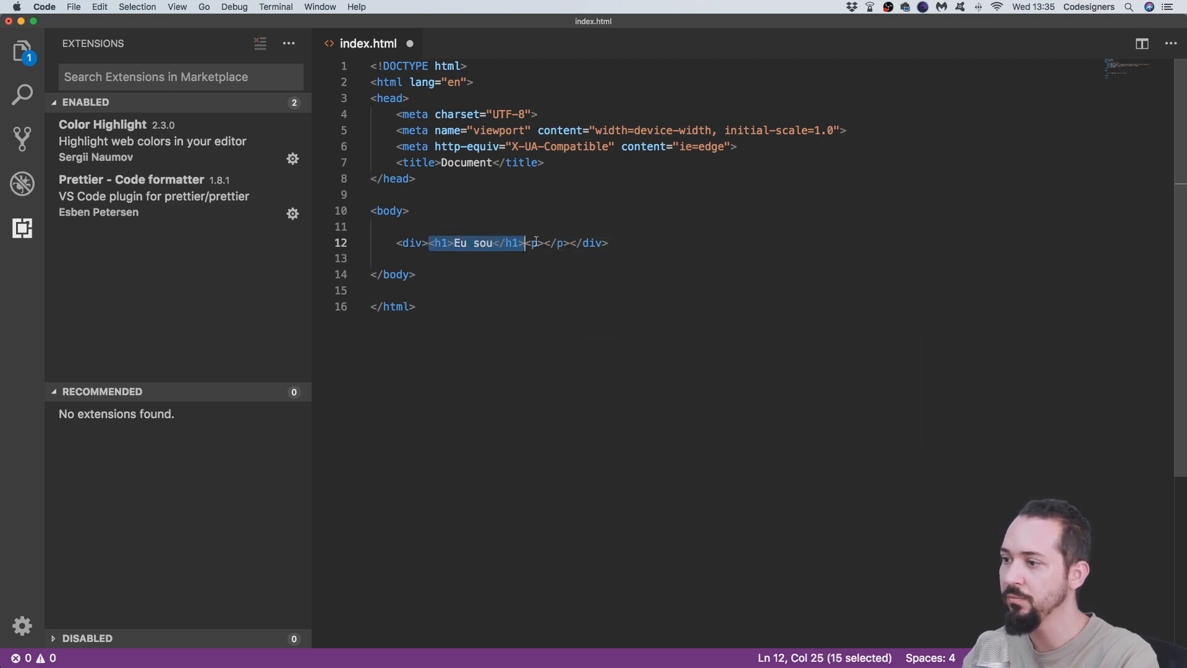
{"action": "left_click", "coordinate": [547, 243]}
{"action": "type", "text": "Designer"}
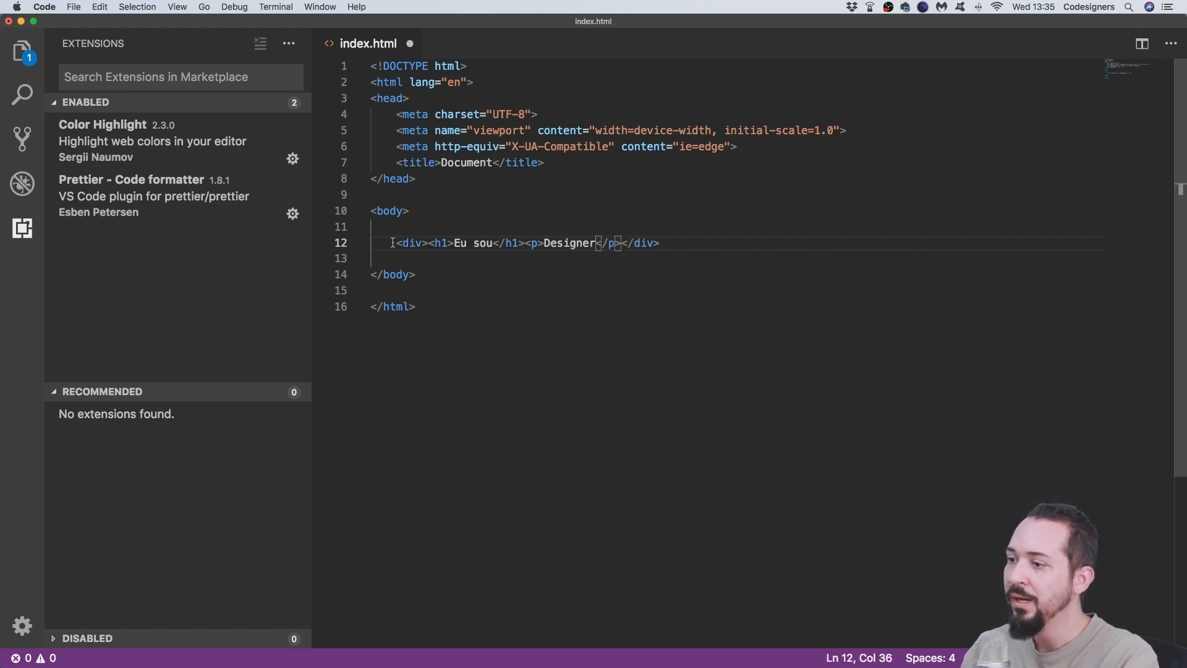
Break the div line so the h1, the p and the closing div tag each sit on their own line
{"action": "left_click_drag", "start_coordinate": [390, 243], "coordinate": [660, 242]}
{"action": "left_click", "coordinate": [454, 243]}
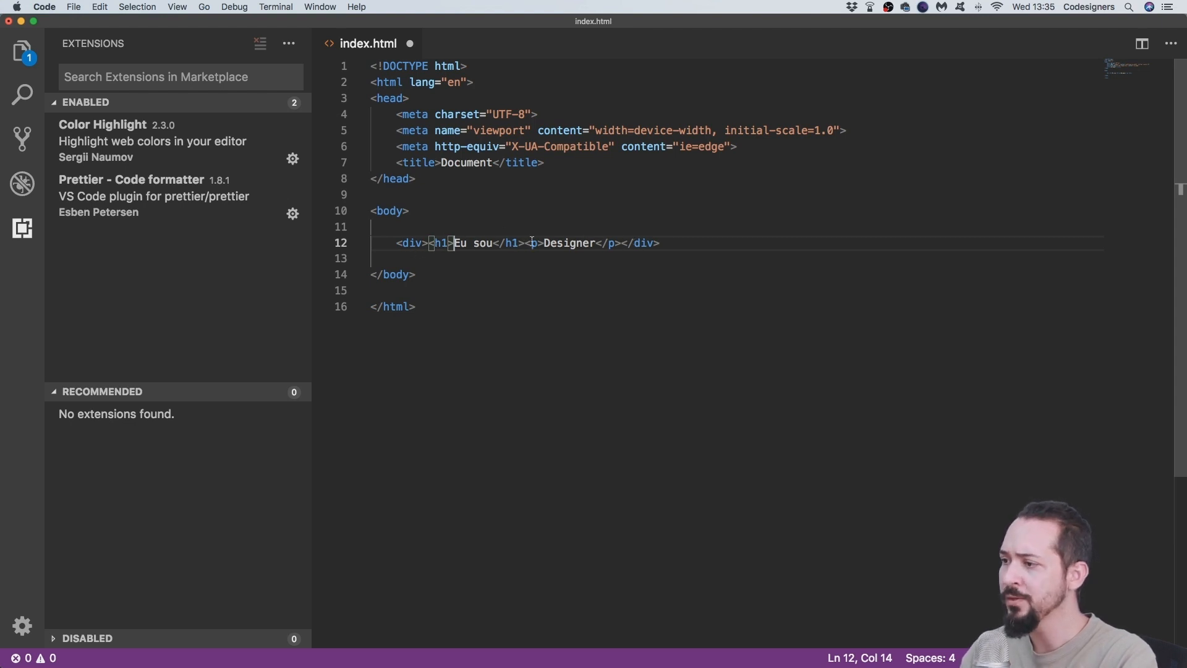
{"action": "left_click", "coordinate": [430, 243]}
{"action": "key", "text": "Return"}
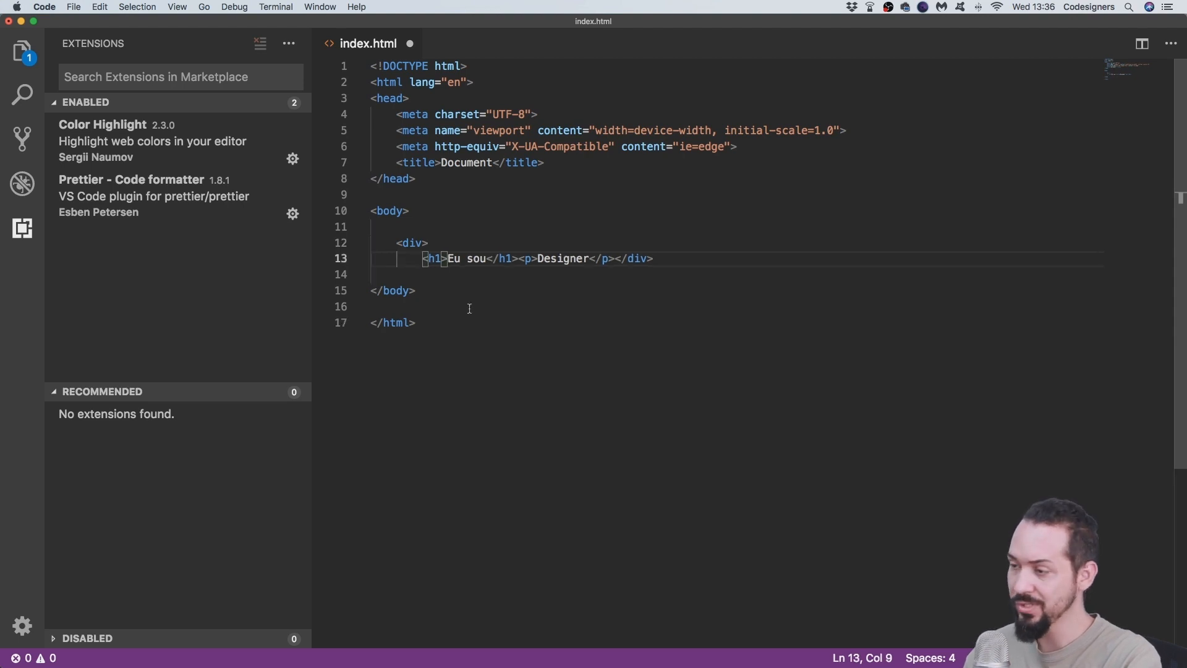
{"action": "left_click", "coordinate": [518, 259]}
{"action": "key", "text": "Return"}
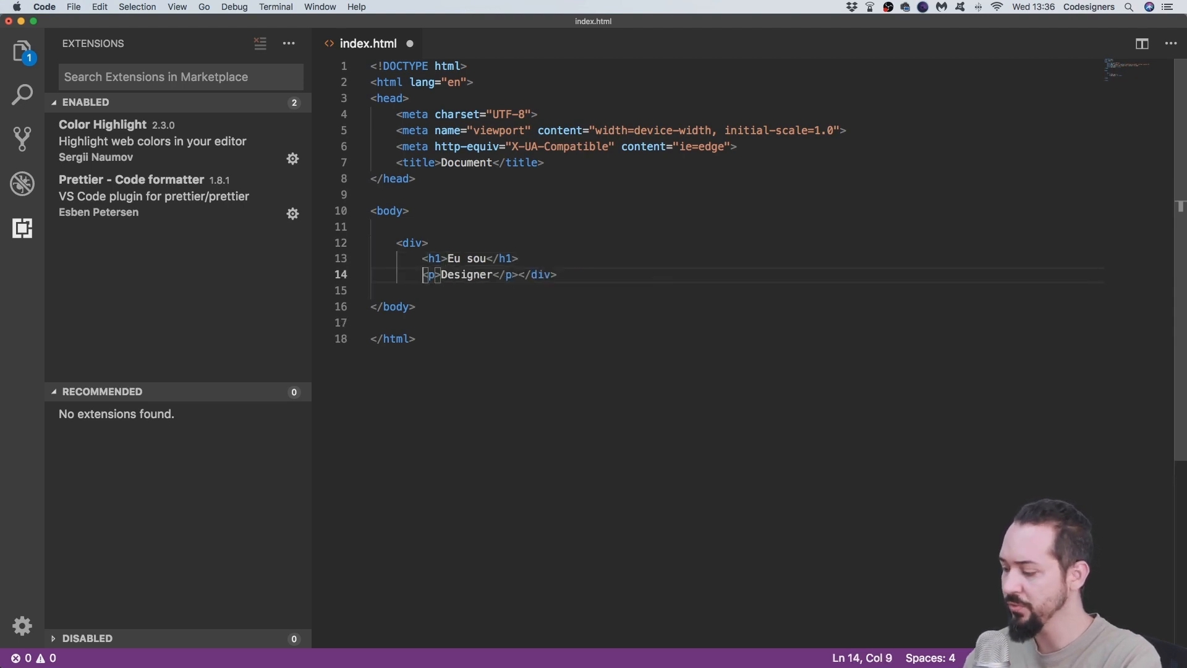
{"action": "left_click", "coordinate": [518, 275]}
{"action": "key", "text": "Return"}
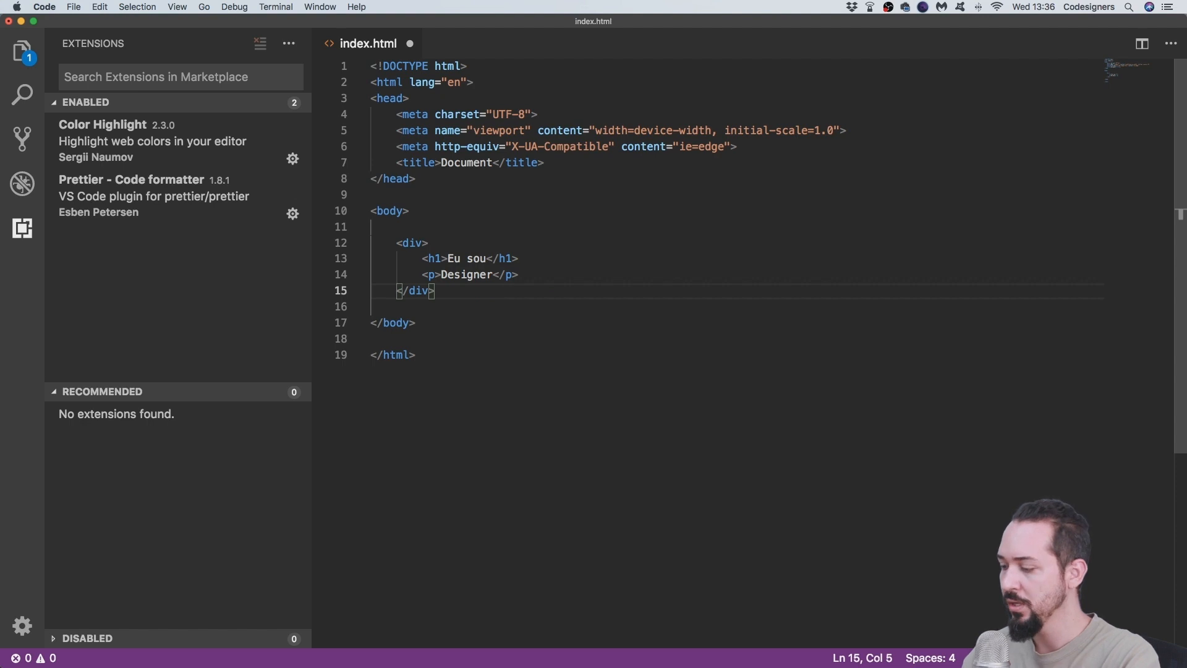
{"action": "left_click_drag", "start_coordinate": [444, 285], "coordinate": [397, 242]}
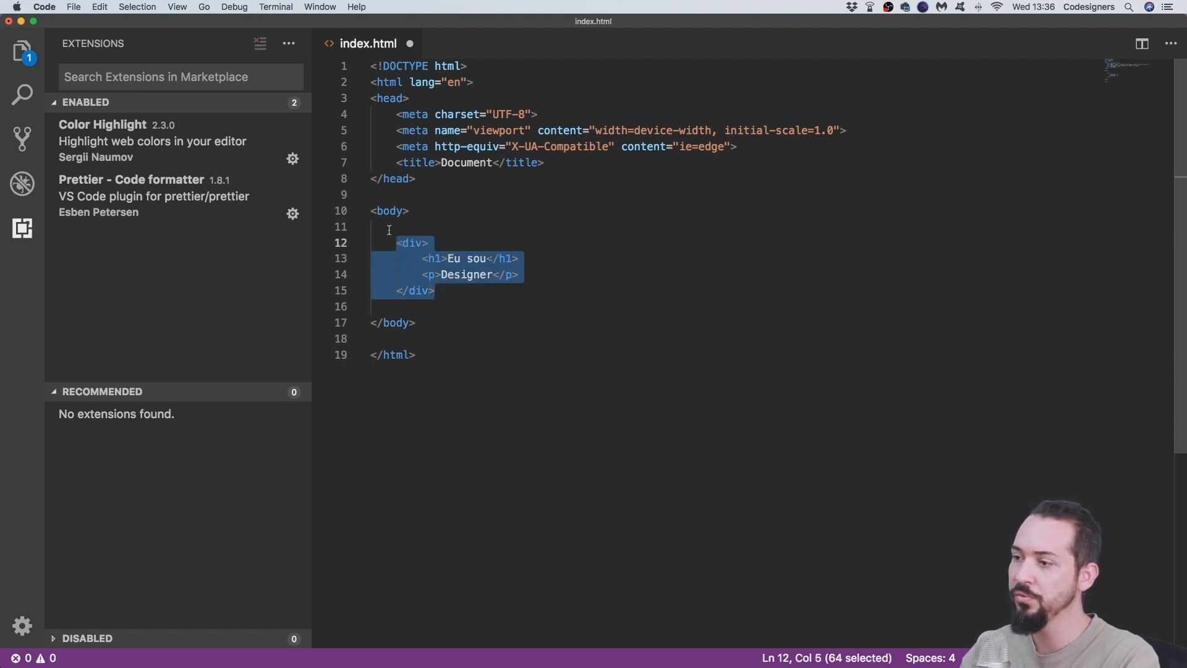
{"action": "left_click", "coordinate": [485, 230]}
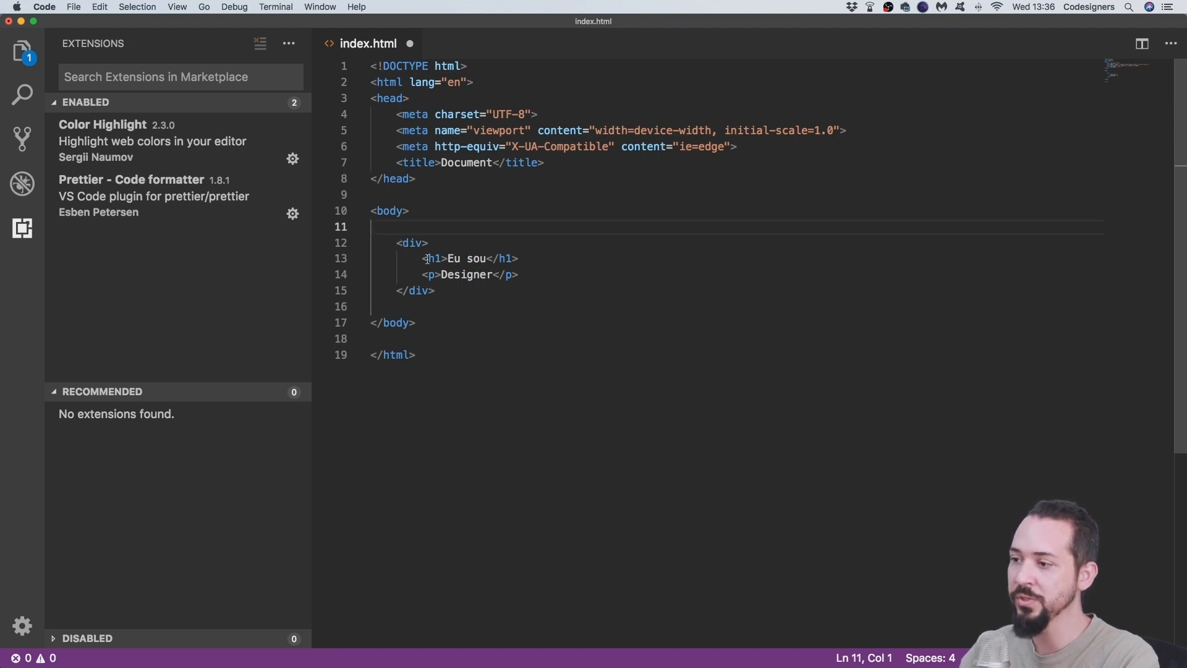
{"action": "left_click_drag", "start_coordinate": [422, 258], "coordinate": [520, 258]}
{"action": "left_click", "coordinate": [487, 258]}
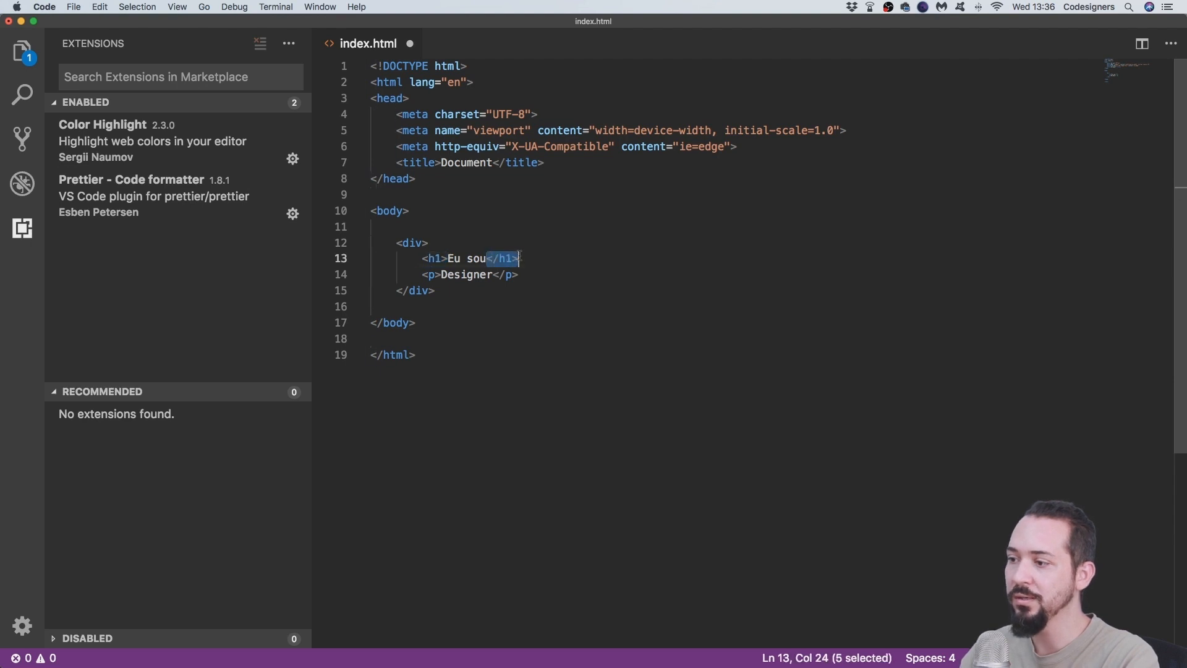
{"action": "left_click", "coordinate": [423, 274]}
{"action": "left_click_drag", "start_coordinate": [423, 275], "coordinate": [527, 274]}
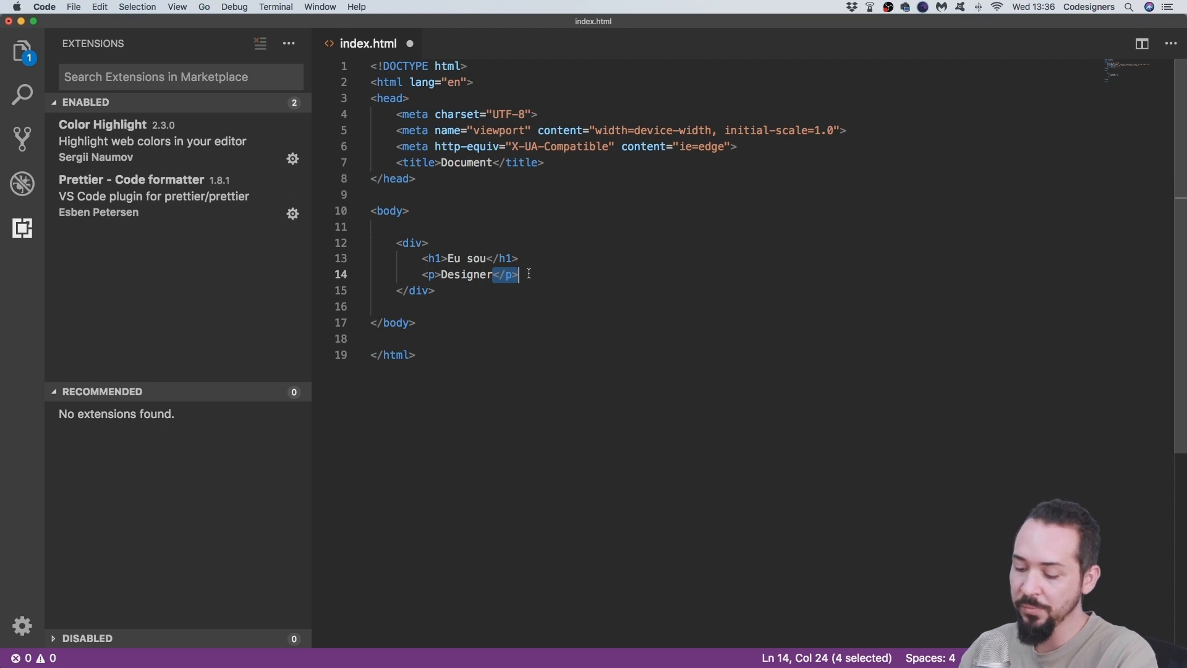
Undo the line breaks inside the div and save index.html
{"action": "key", "text": "super+z"}
{"action": "key", "text": "super+z"}
{"action": "key", "text": "super+z"}
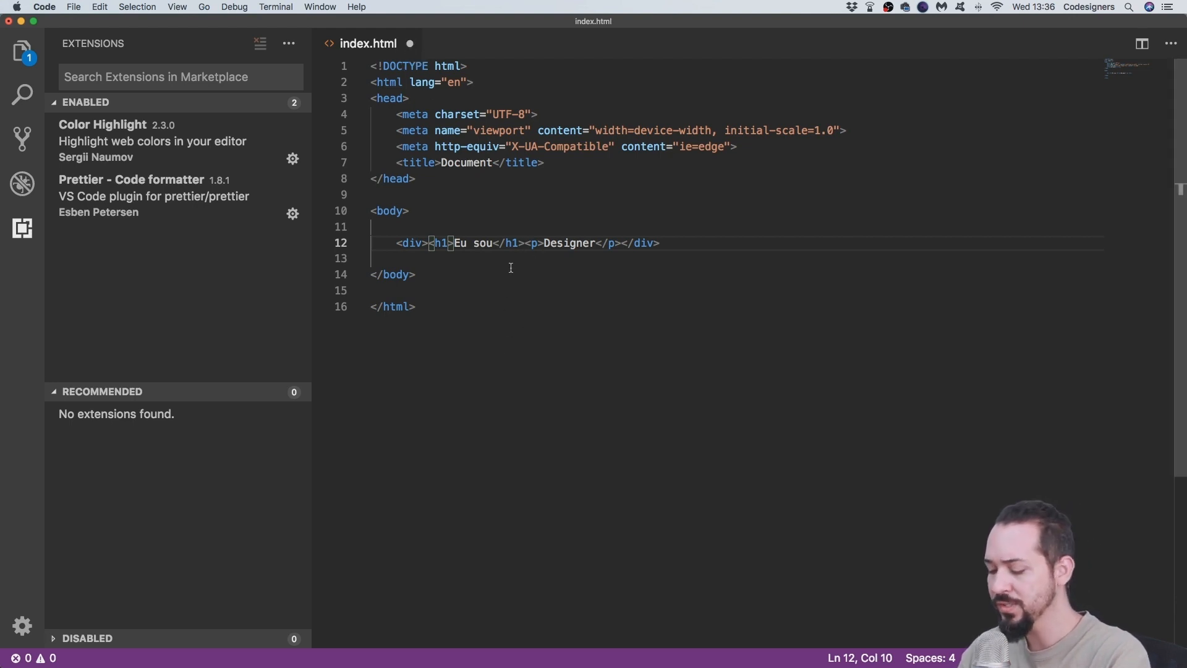
{"action": "key", "text": "super+s"}
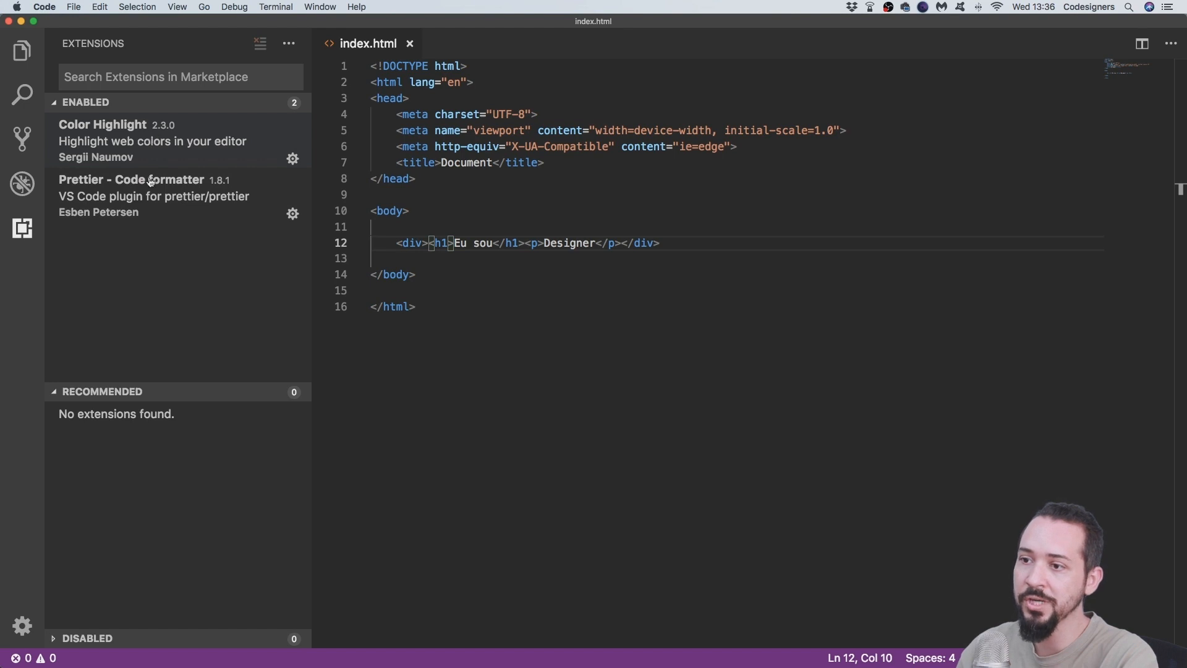
Open the details of the Prettier - Code formatter extension and examine the editor.formatOnSave default in its Format On Save section
{"action": "left_click", "coordinate": [127, 183]}
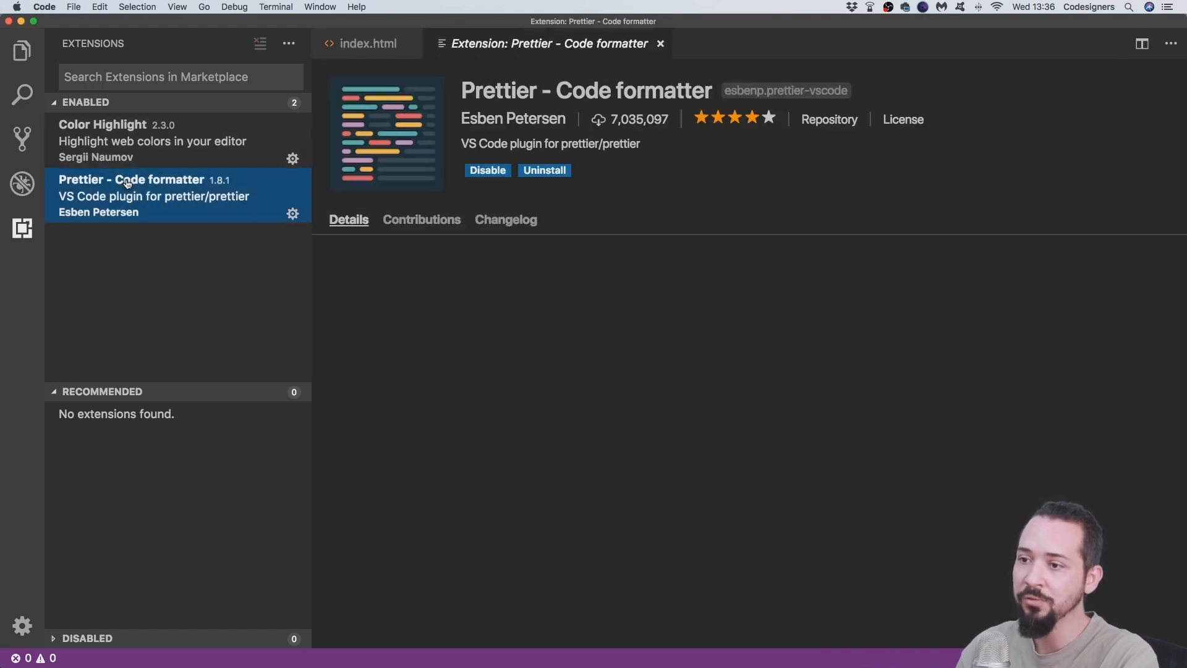
{"action": "scroll", "coordinate": [615, 460], "scroll_direction": "down", "scroll_amount": 3}
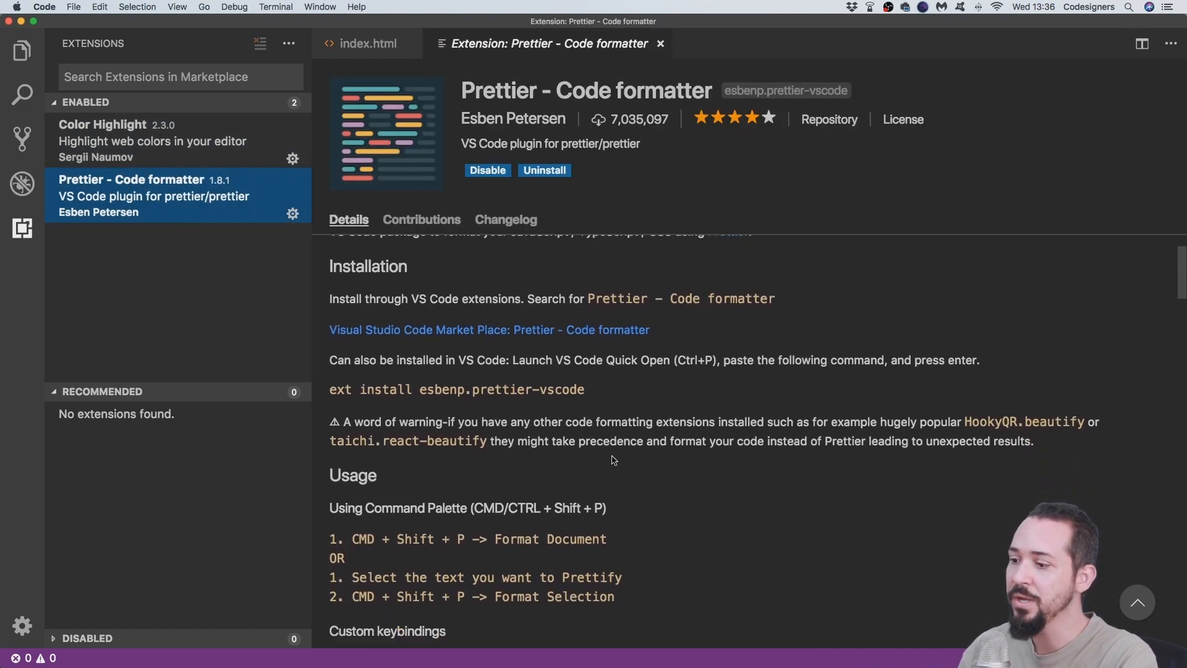
{"action": "scroll", "coordinate": [614, 460], "scroll_direction": "down", "scroll_amount": 6}
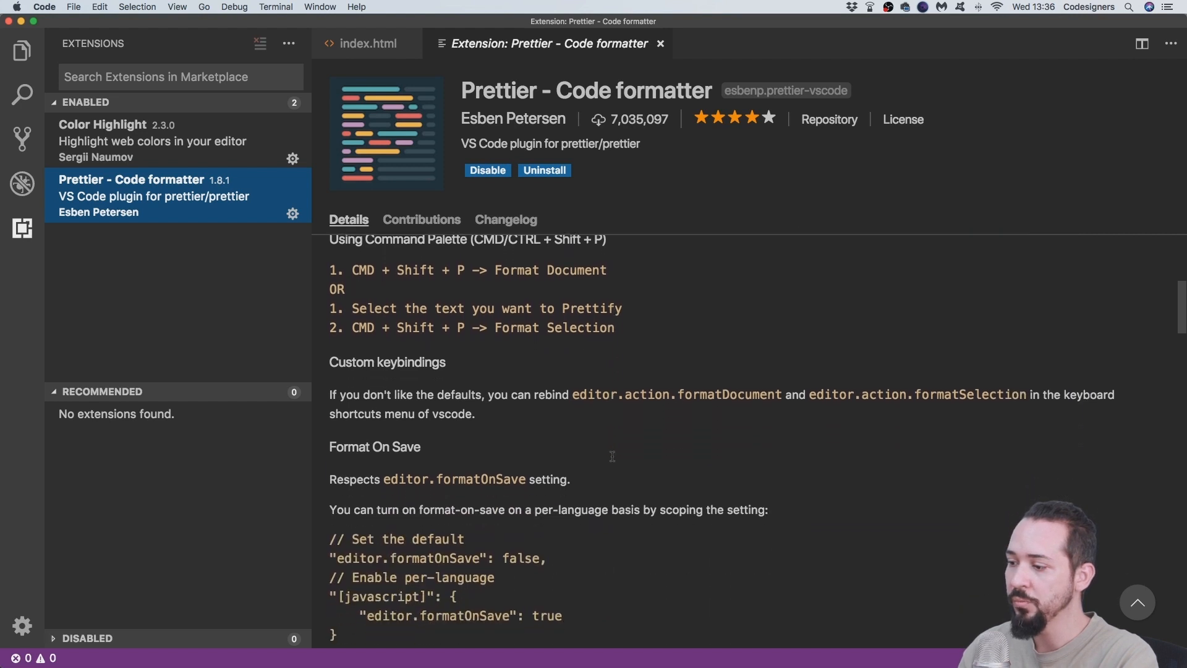
{"action": "scroll", "coordinate": [613, 457], "scroll_direction": "down", "scroll_amount": 3}
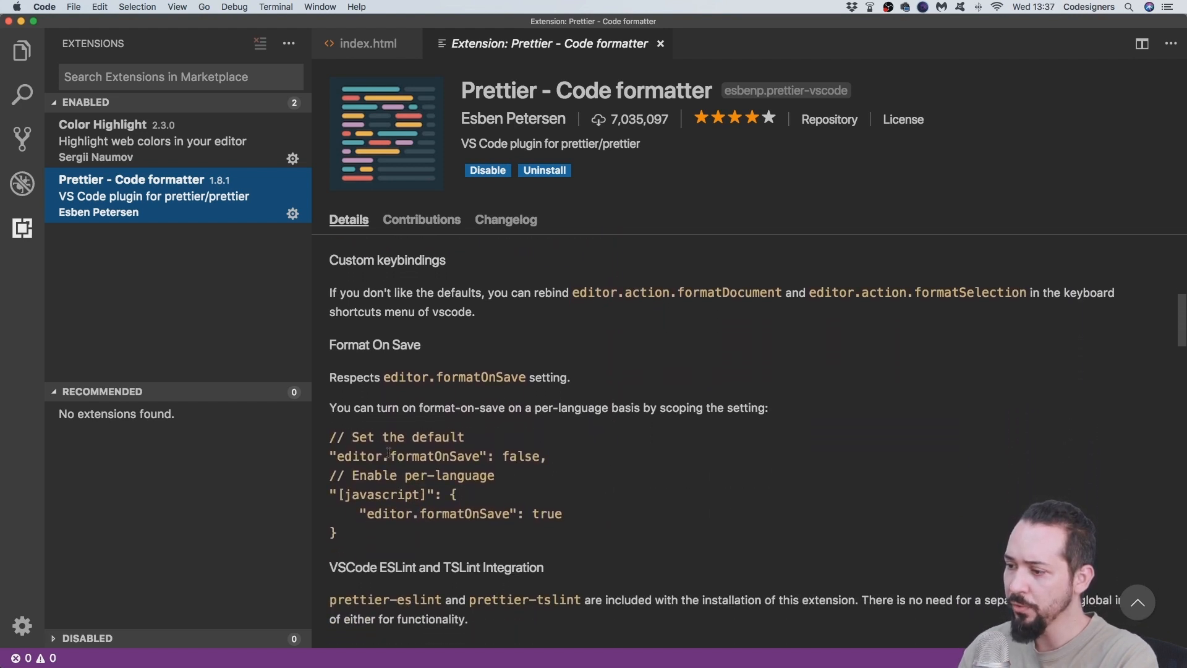
{"action": "left_click_drag", "start_coordinate": [330, 456], "coordinate": [542, 458]}
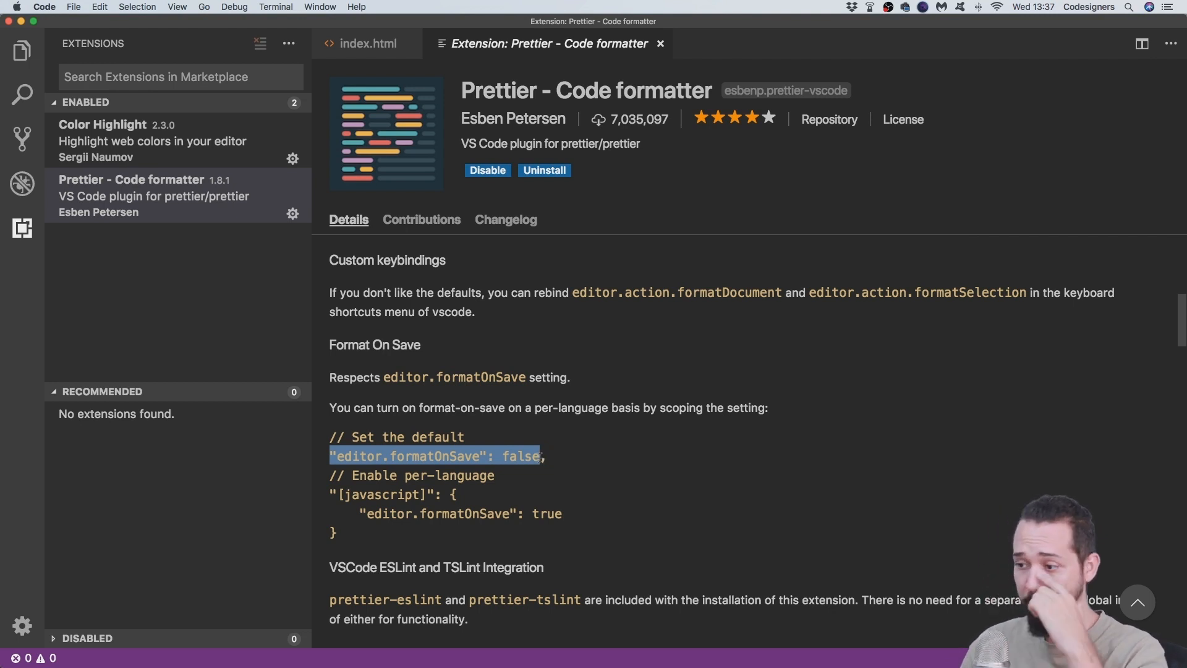
Return to index.html, open the user settings and expand the Extensions category
{"action": "left_click", "coordinate": [361, 48]}
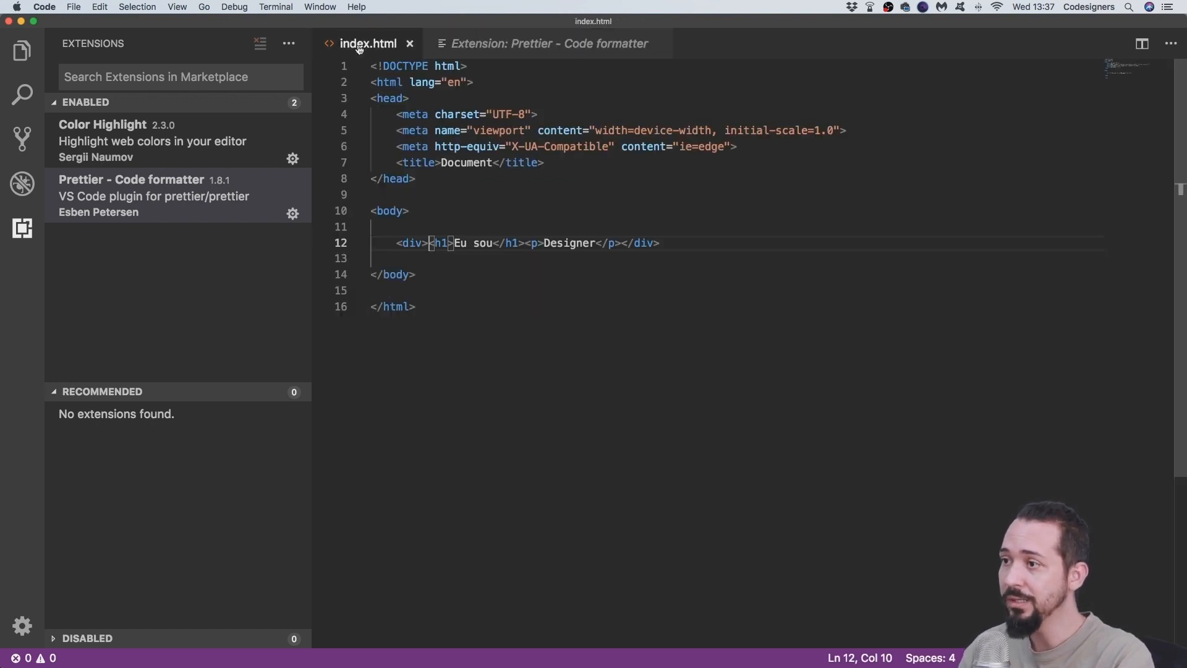
{"action": "left_click", "coordinate": [76, 8]}
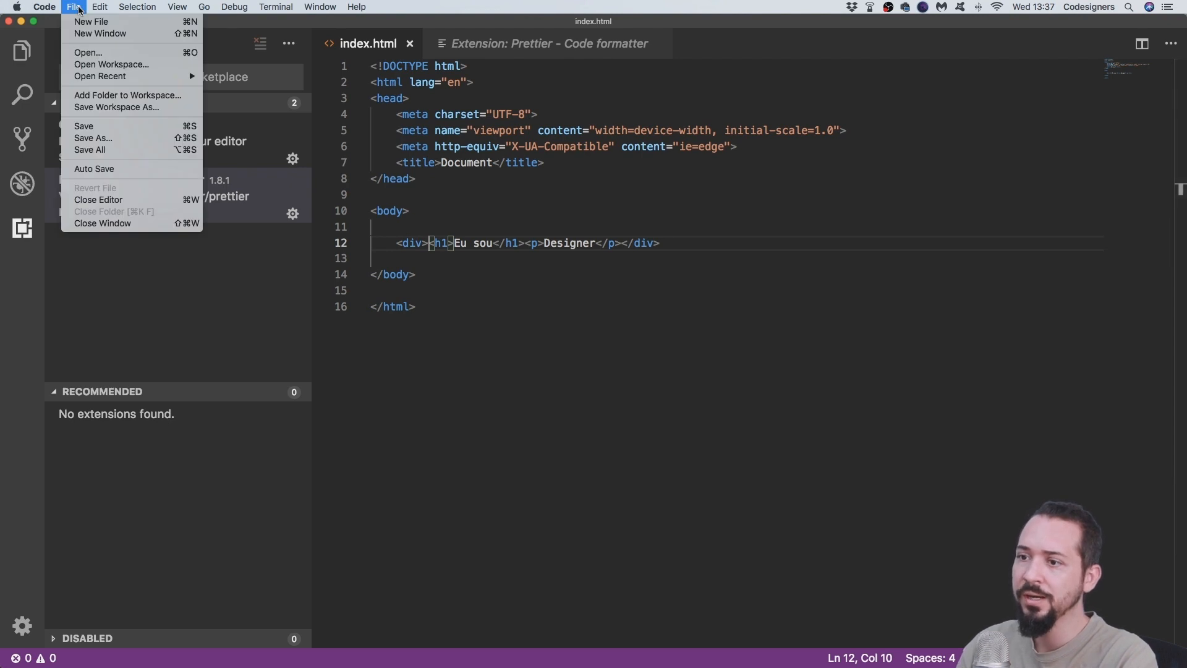
{"action": "mouse_move", "coordinate": [41, 7]}
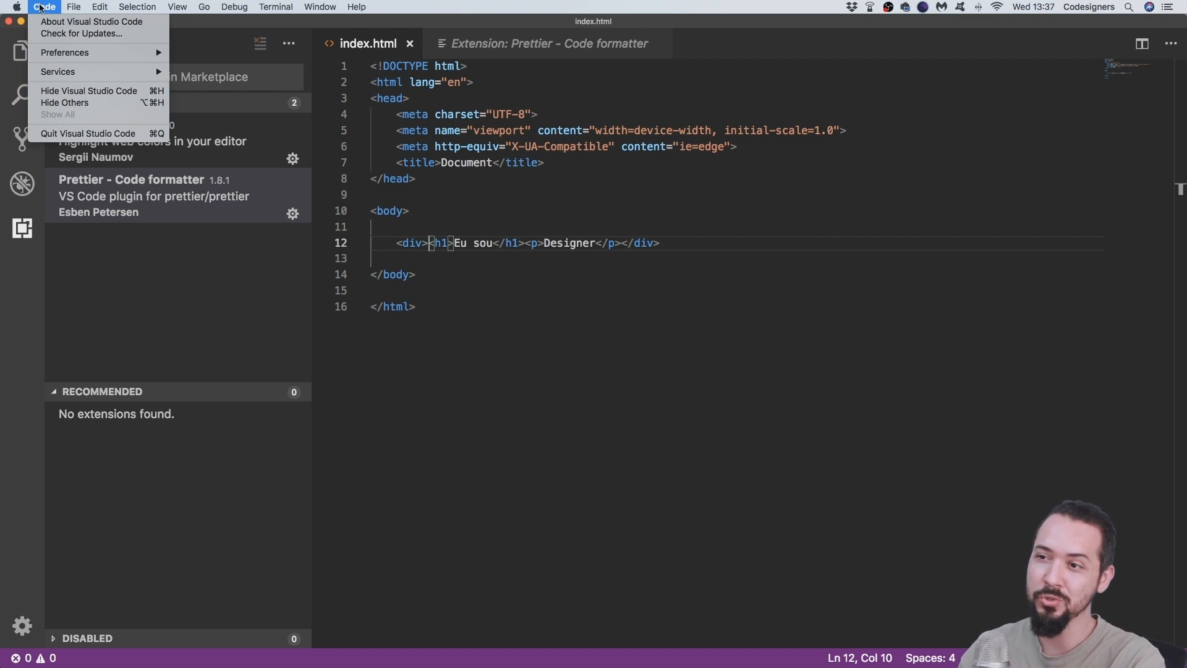
{"action": "mouse_move", "coordinate": [52, 54]}
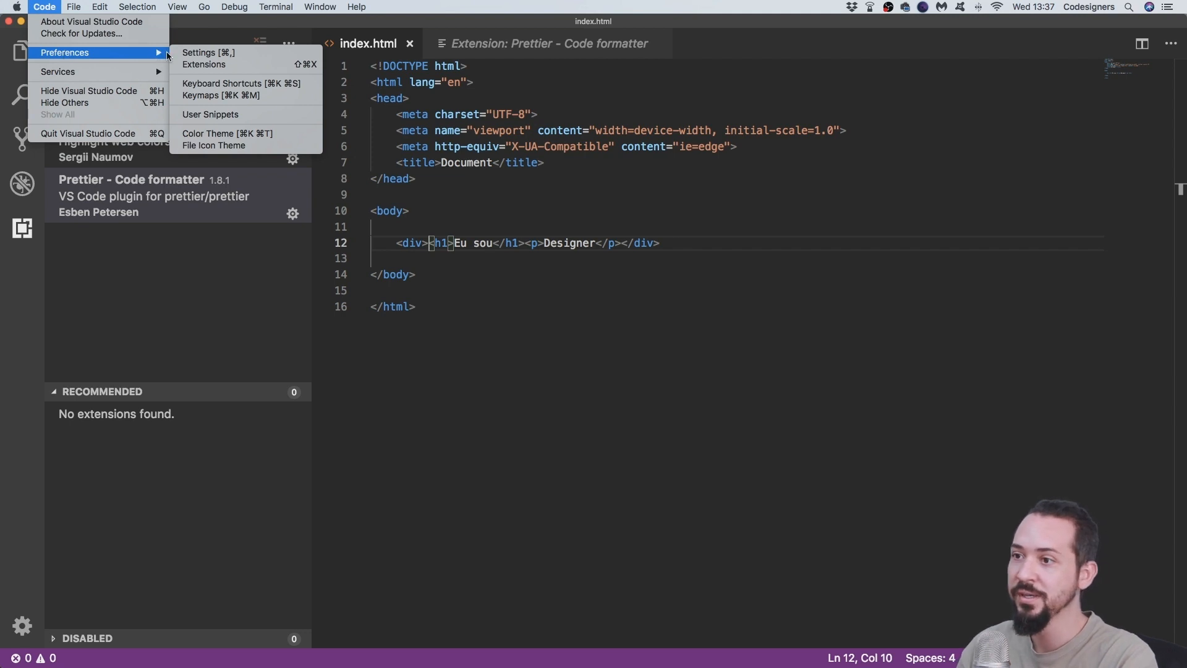
{"action": "left_click", "coordinate": [199, 55]}
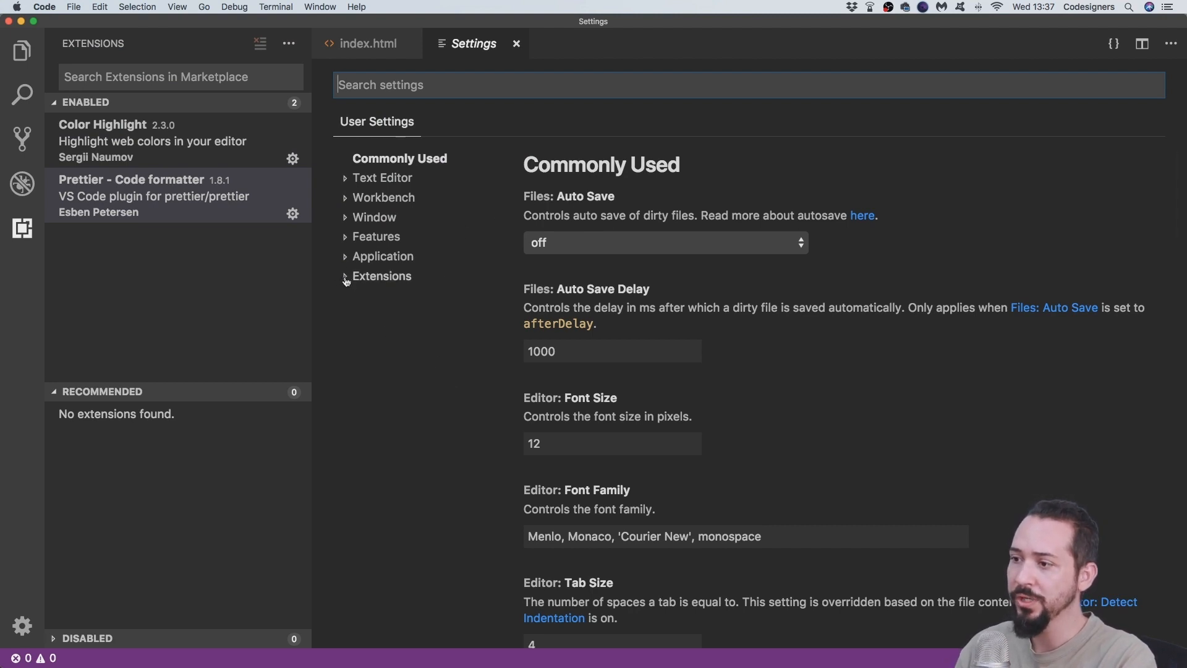
{"action": "left_click", "coordinate": [365, 278]}
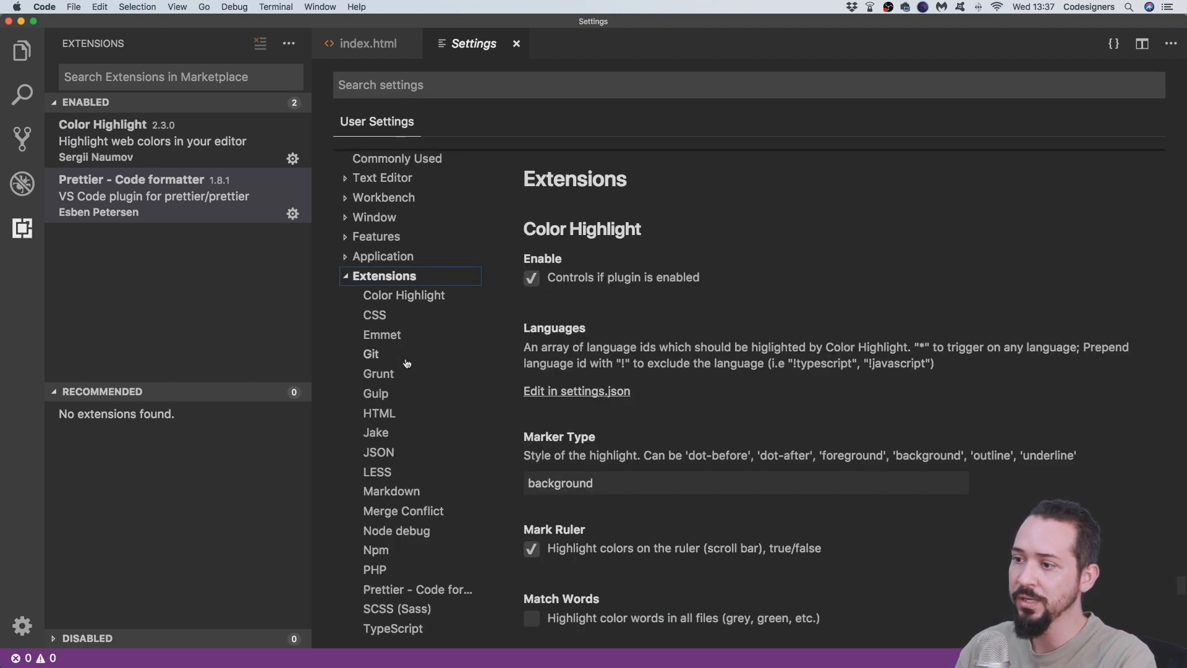
Examine the configuration options of the Prettier - Code formatter extension in the user settings
{"action": "left_click", "coordinate": [389, 591]}
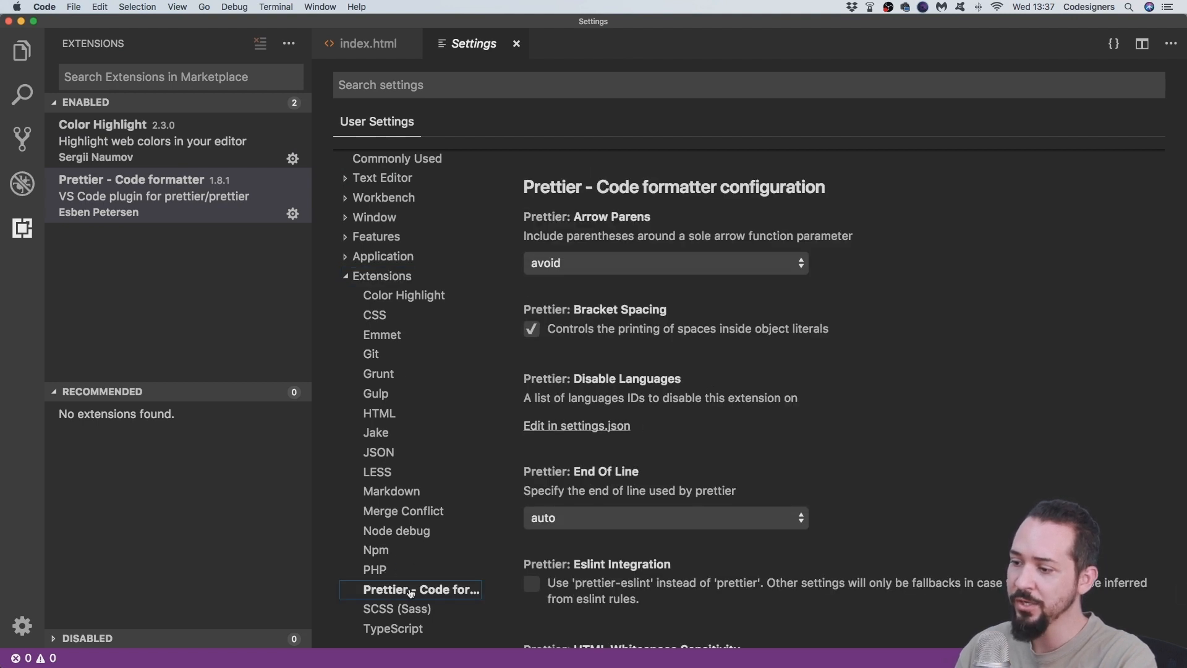
{"action": "scroll", "coordinate": [688, 399], "scroll_direction": "down", "scroll_amount": 3}
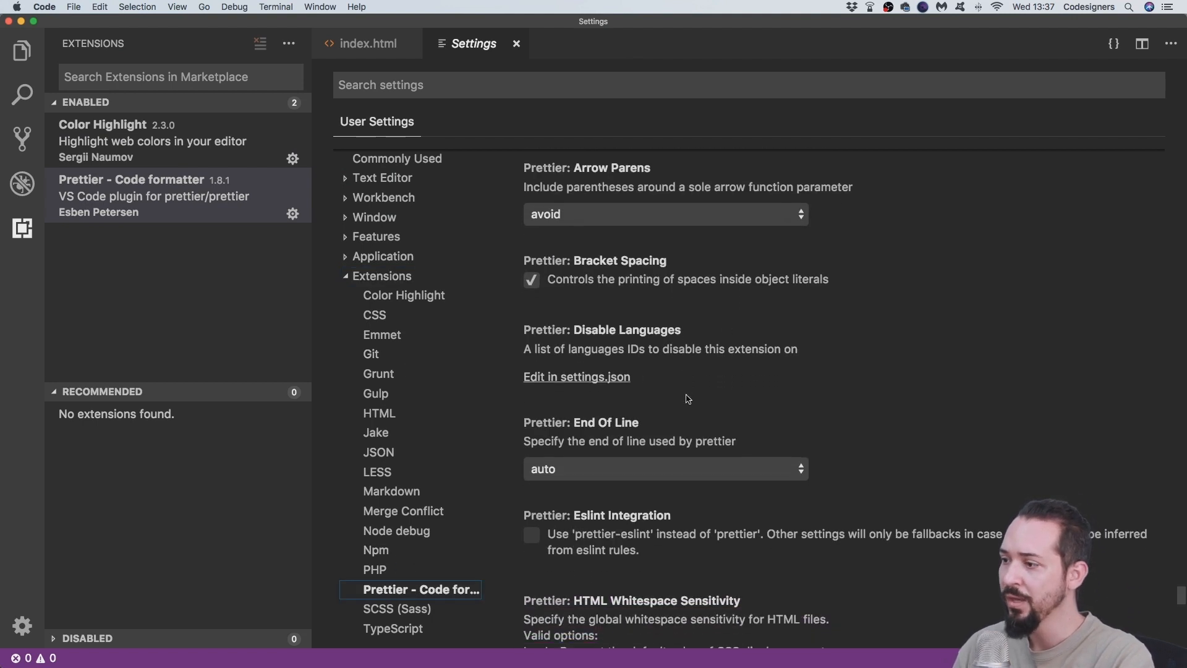
{"action": "scroll", "coordinate": [689, 399], "scroll_direction": "down", "scroll_amount": 3}
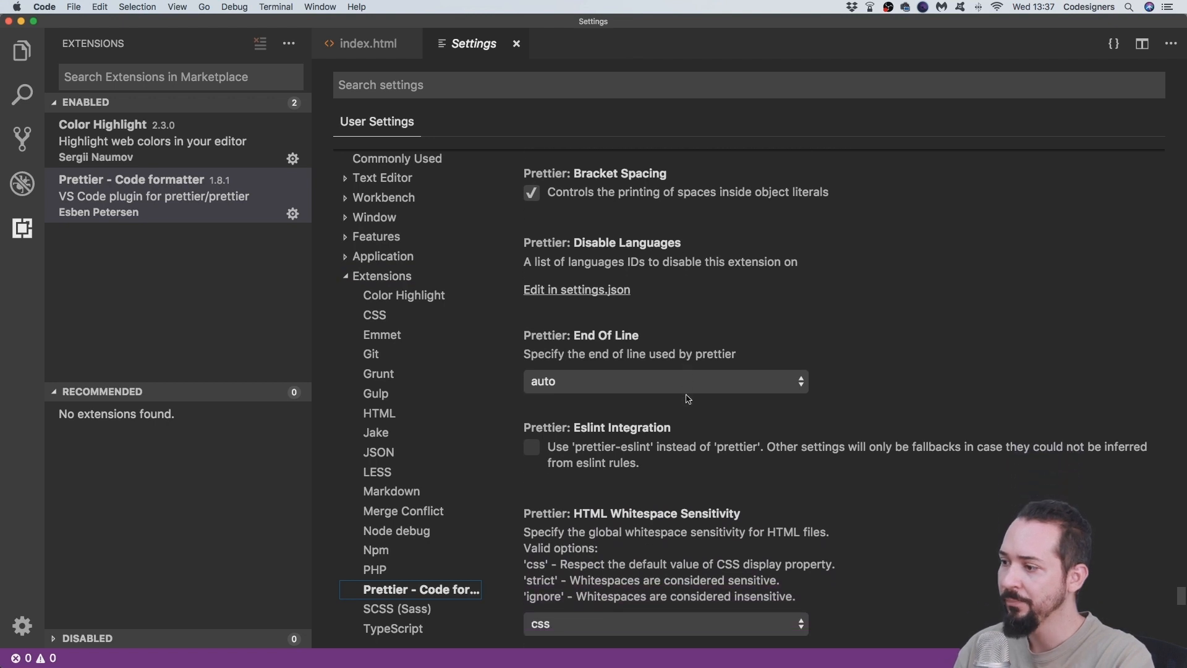
{"action": "scroll", "coordinate": [688, 399], "scroll_direction": "down", "scroll_amount": 15}
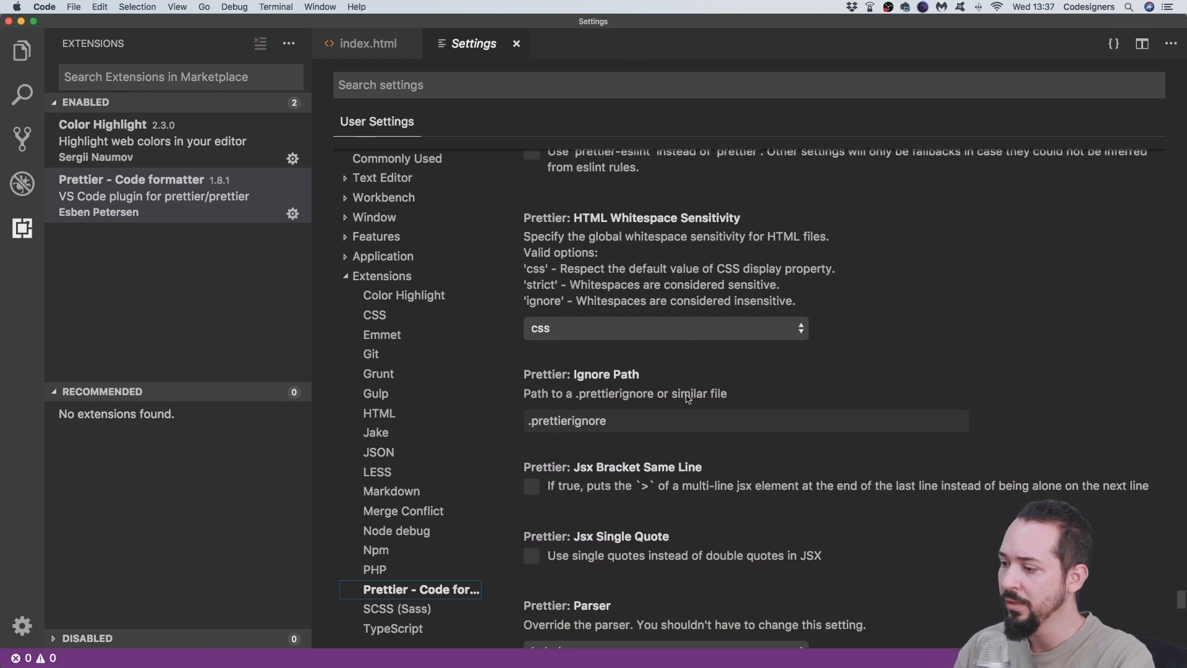
{"action": "scroll", "coordinate": [688, 399], "scroll_direction": "down", "scroll_amount": 18}
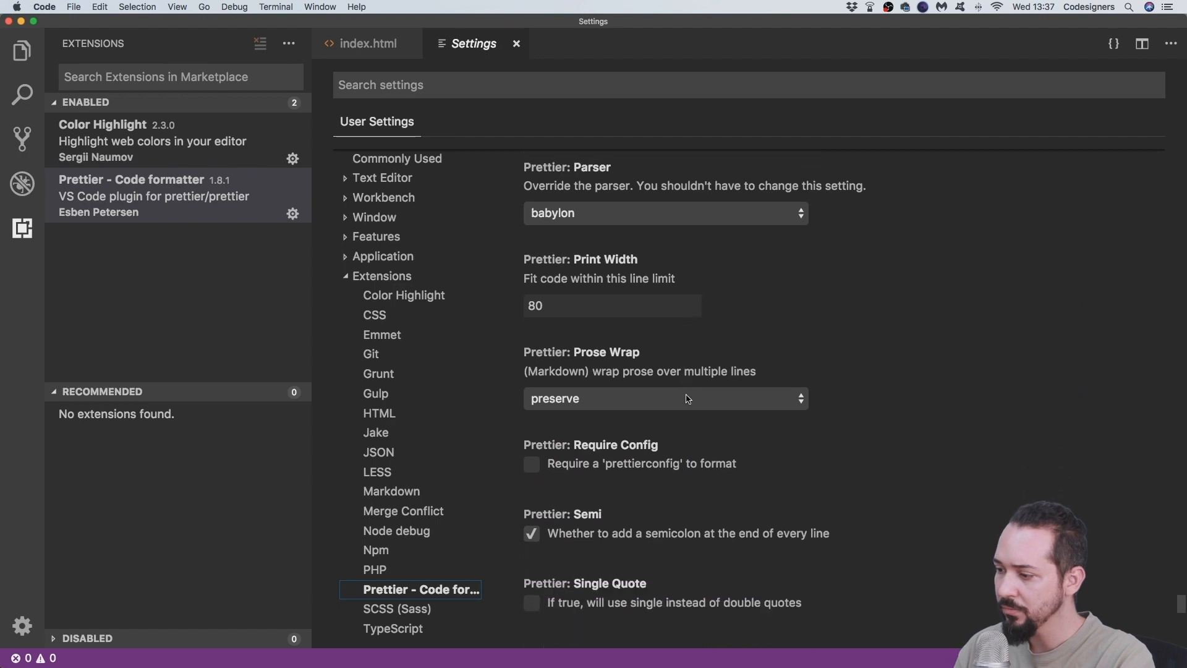
{"action": "scroll", "coordinate": [688, 399], "scroll_direction": "down", "scroll_amount": 12}
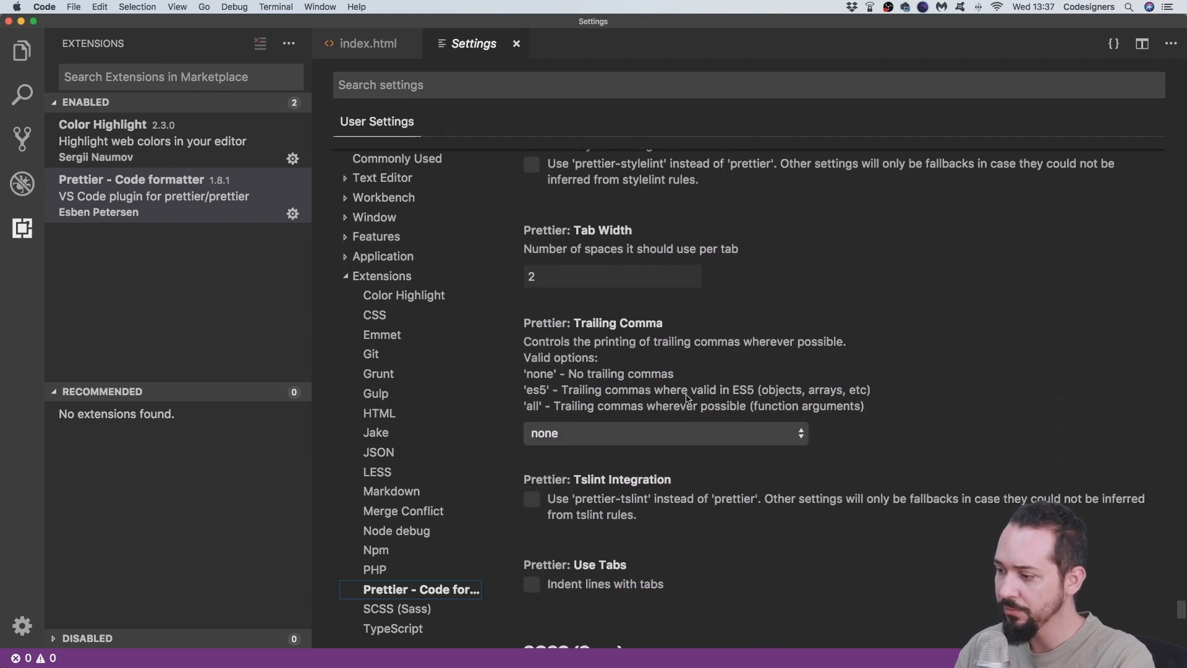
{"action": "scroll", "coordinate": [689, 399], "scroll_direction": "down", "scroll_amount": 7}
{"action": "scroll", "coordinate": [688, 399], "scroll_direction": "up", "scroll_amount": 20}
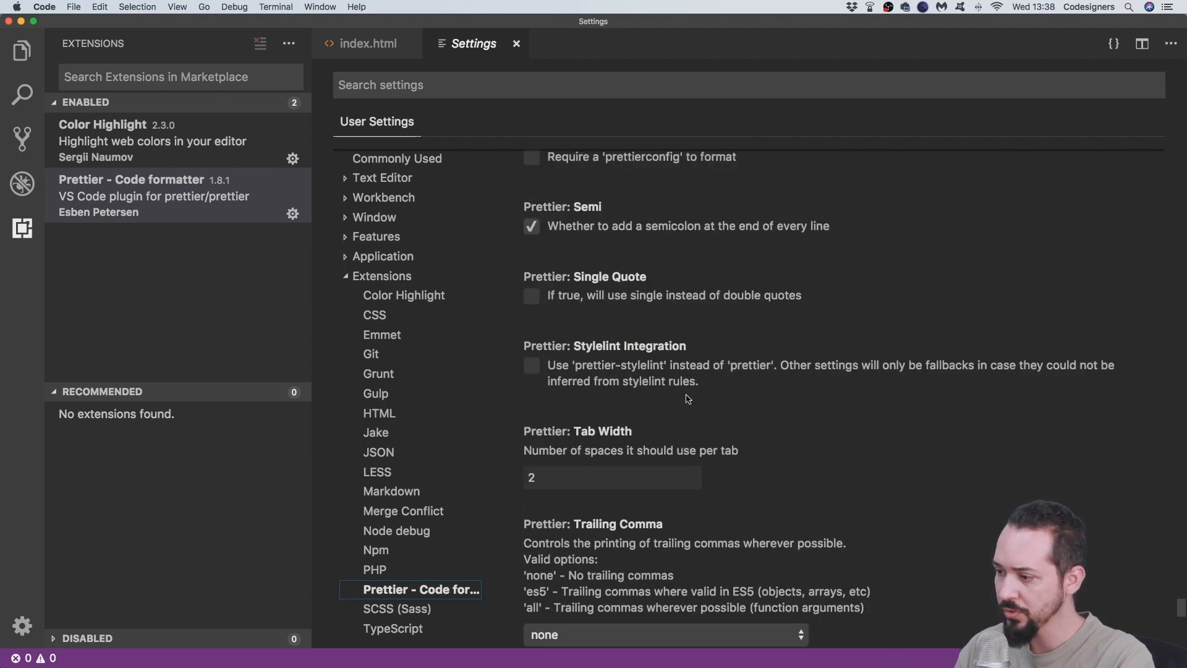
{"action": "scroll", "coordinate": [688, 399], "scroll_direction": "up", "scroll_amount": 20}
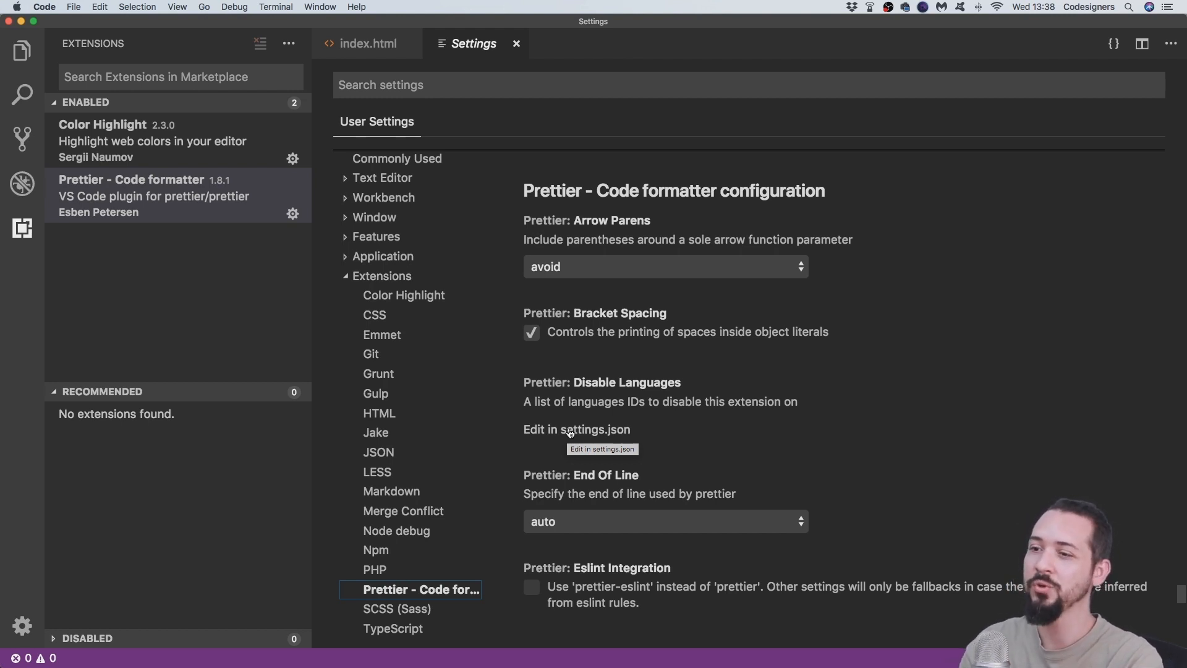
Open settings.json from Prettier's Disable Languages setting and place the cursor at the end of the window.zoomLevel entry
{"action": "left_click", "coordinate": [569, 431]}
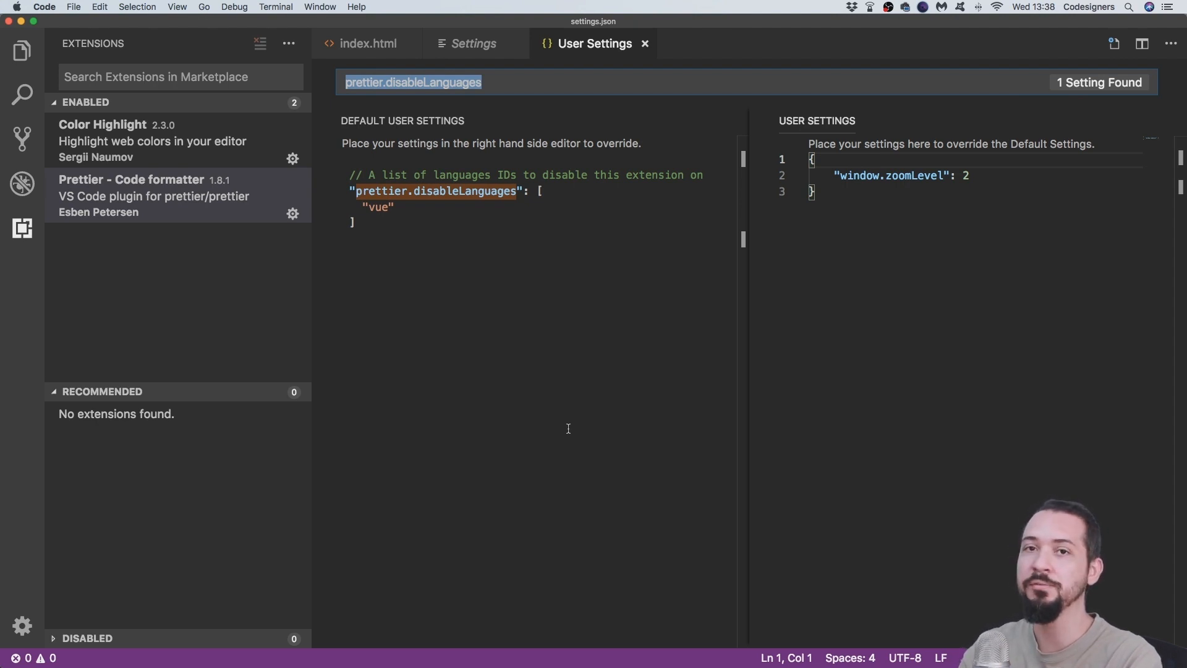
{"action": "left_click", "coordinate": [971, 176]}
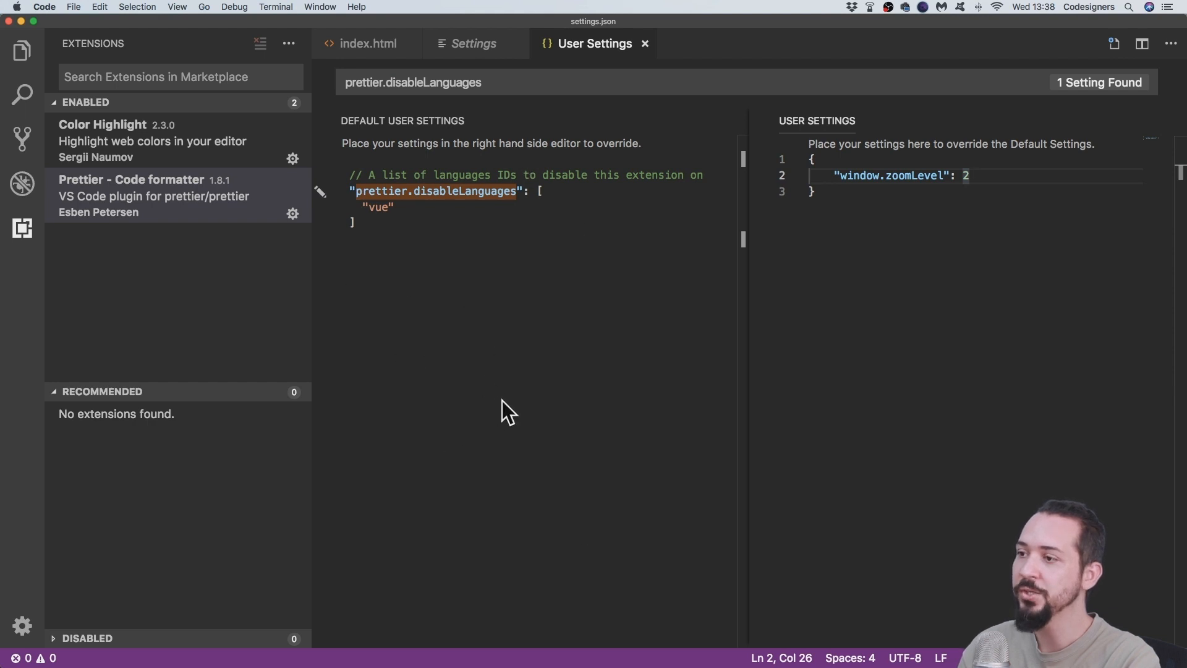
{"action": "left_click", "coordinate": [429, 210]}
{"action": "type", "text": ","}
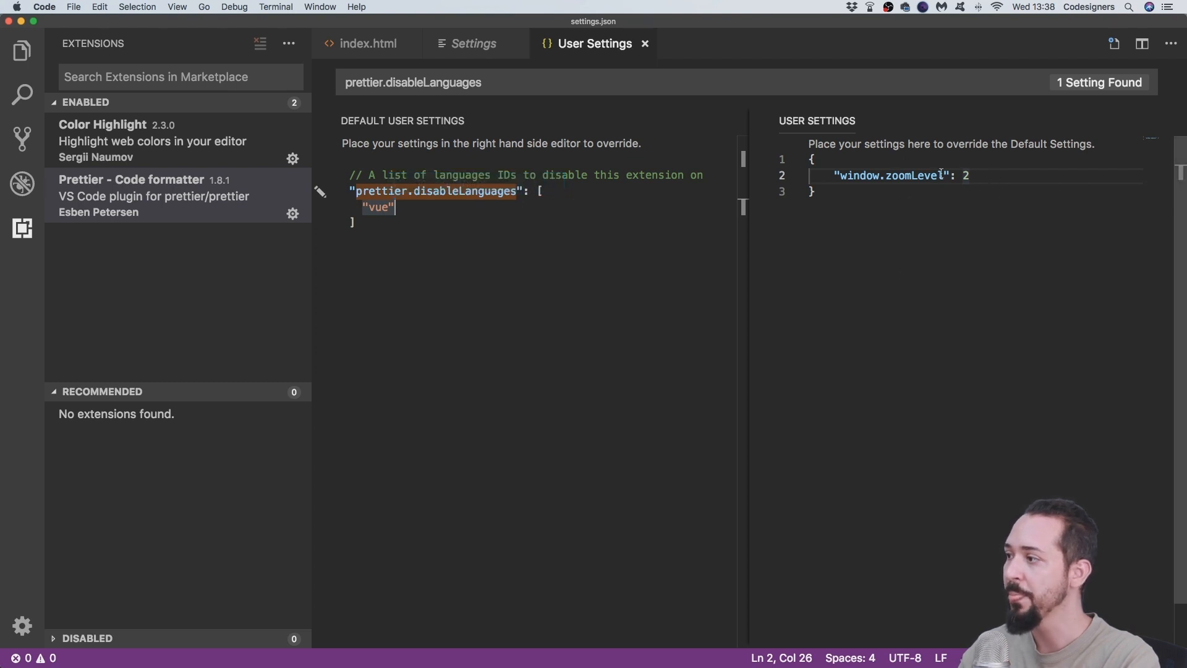
{"action": "left_click_drag", "start_coordinate": [836, 177], "coordinate": [971, 176]}
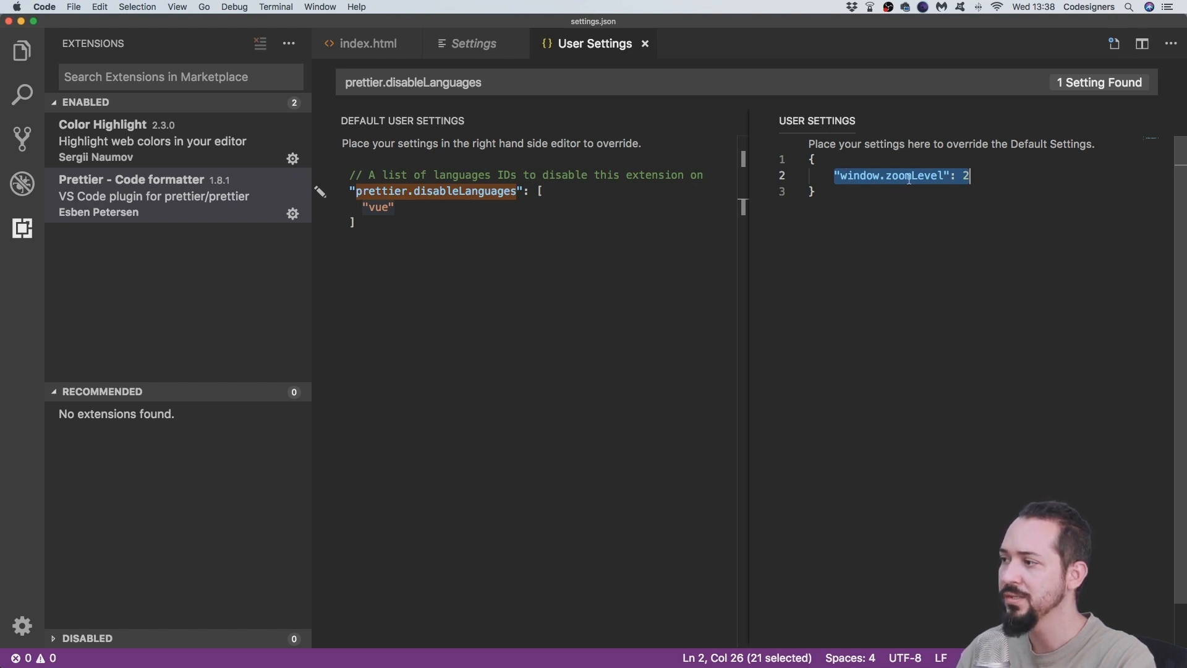
{"action": "double_click", "coordinate": [871, 176]}
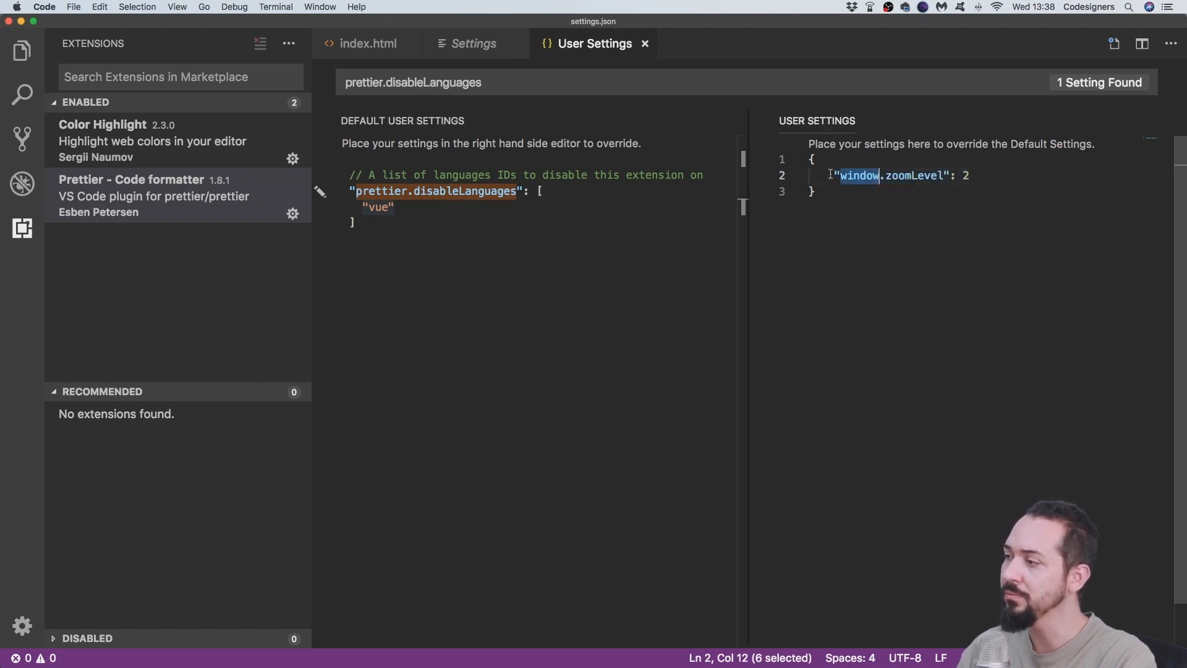
{"action": "left_click", "coordinate": [976, 177]}
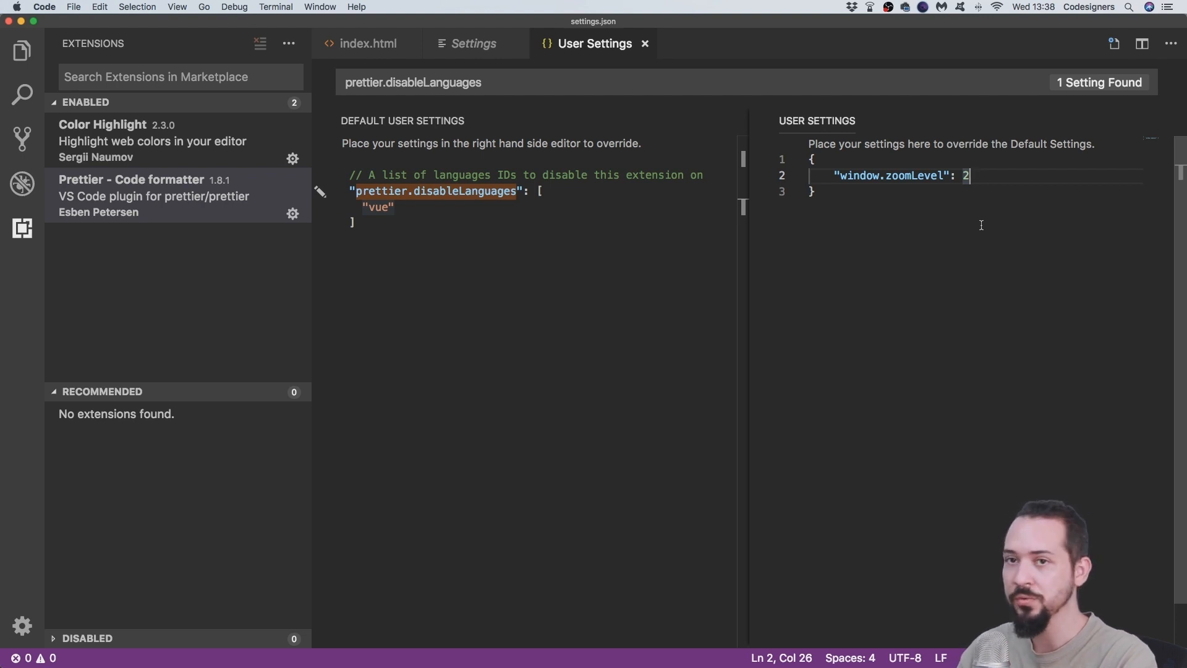
Add a comma after the window.zoomLevel entry and insert "editor.formatOnSave": false on a new line below it
{"action": "type", "text": ","}
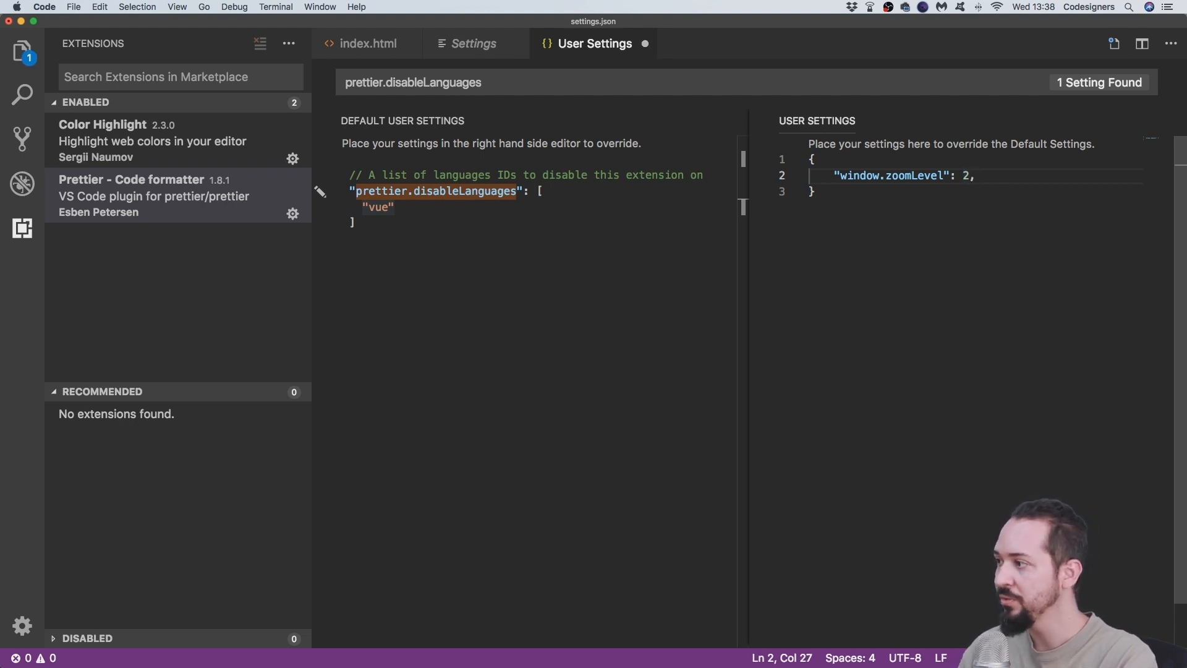
{"action": "key", "text": "Return"}
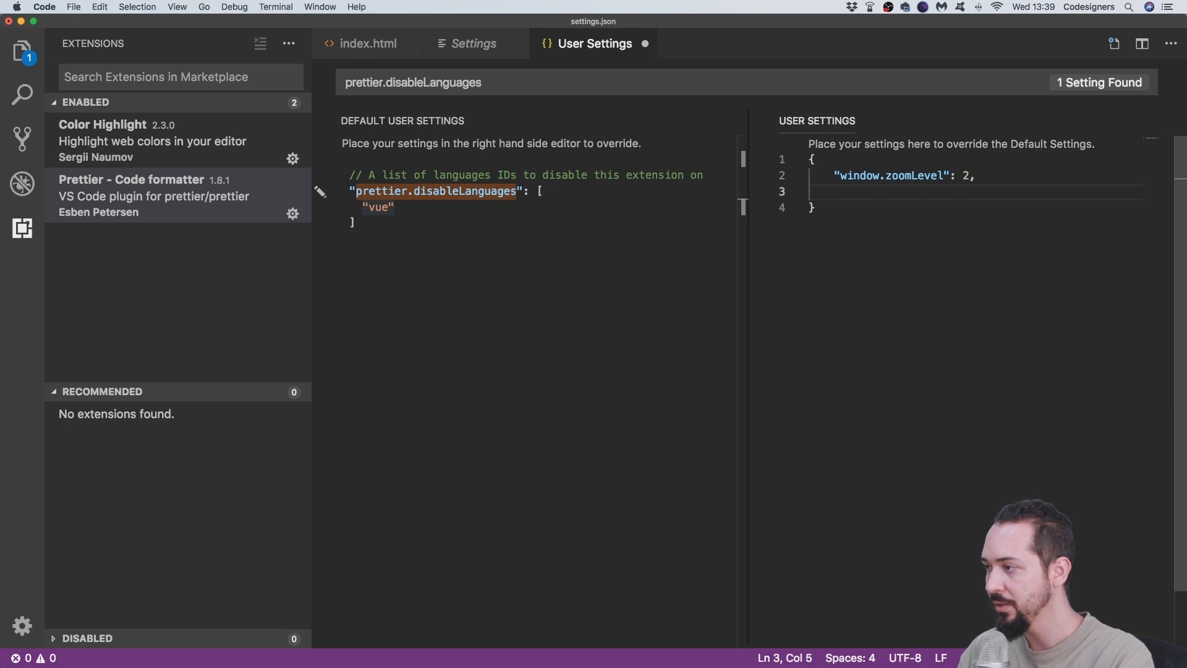
{"action": "type", "text": "\"editor.formatOnSave\": false"}
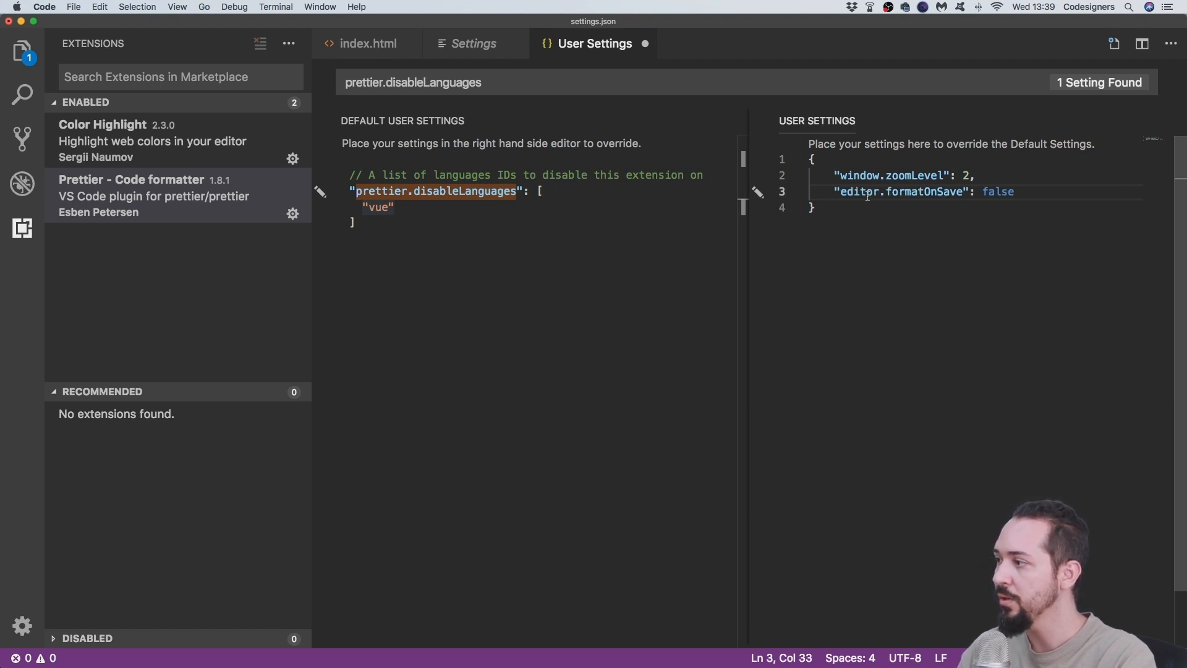
Change the editor.formatOnSave value to true and save the user settings file
{"action": "left_click", "coordinate": [1002, 191]}
{"action": "double_click", "coordinate": [1002, 191]}
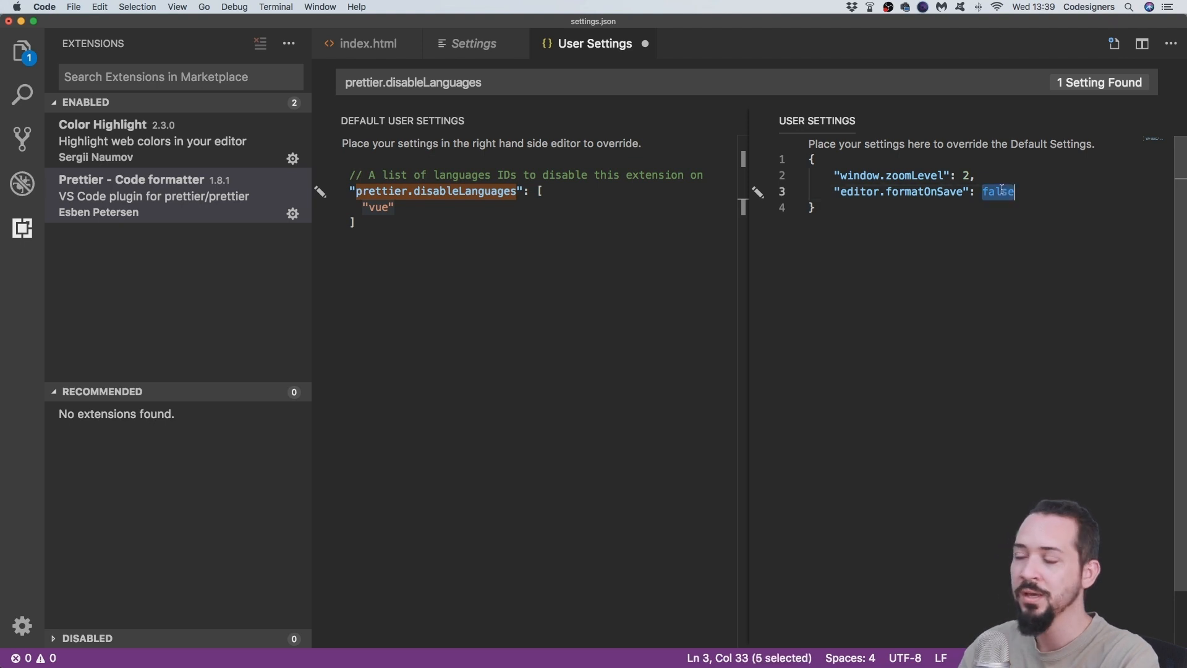
{"action": "type", "text": "tru"}
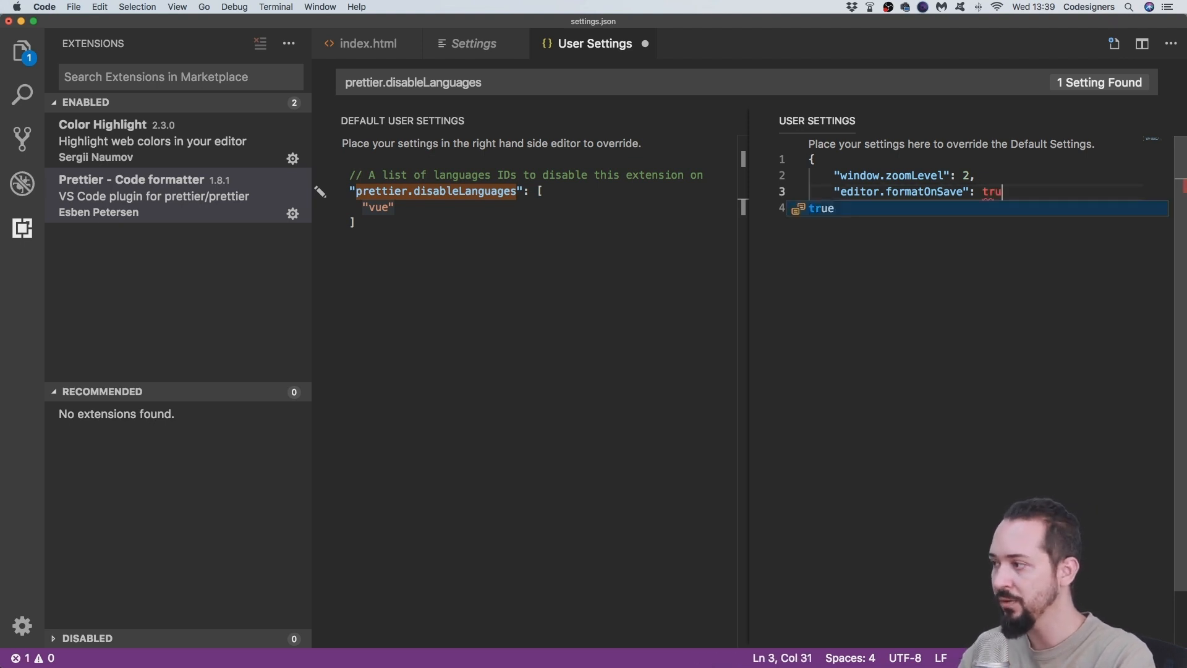
{"action": "type", "text": "e"}
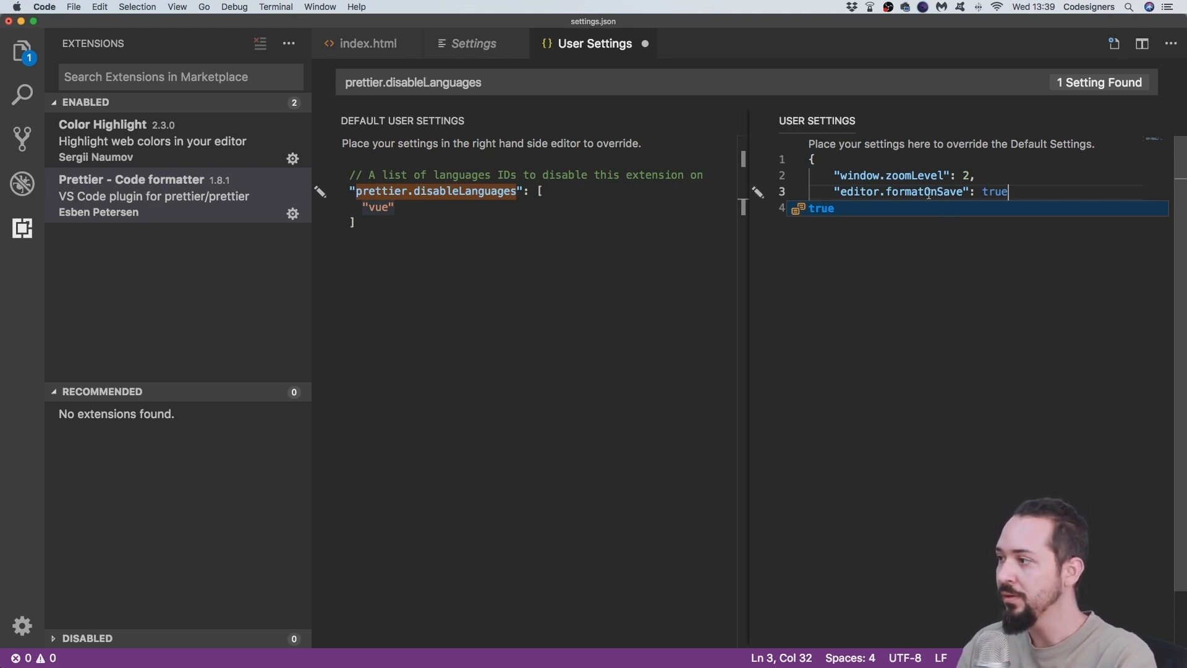
{"action": "left_click", "coordinate": [995, 192]}
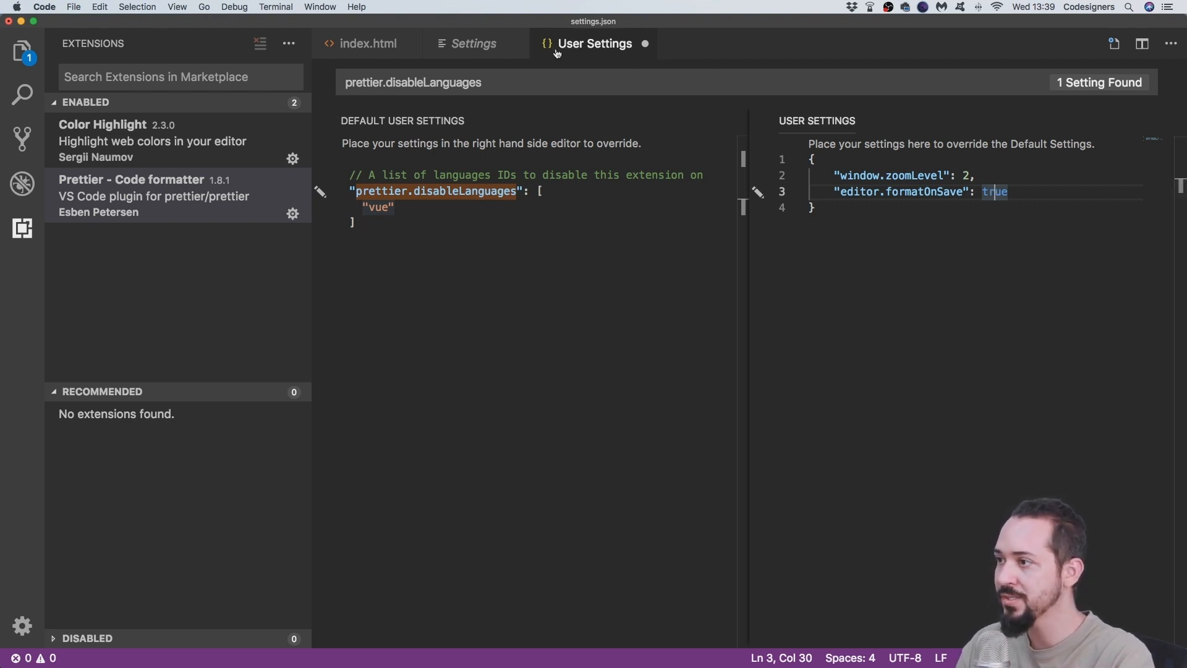
{"action": "key", "text": "super+s"}
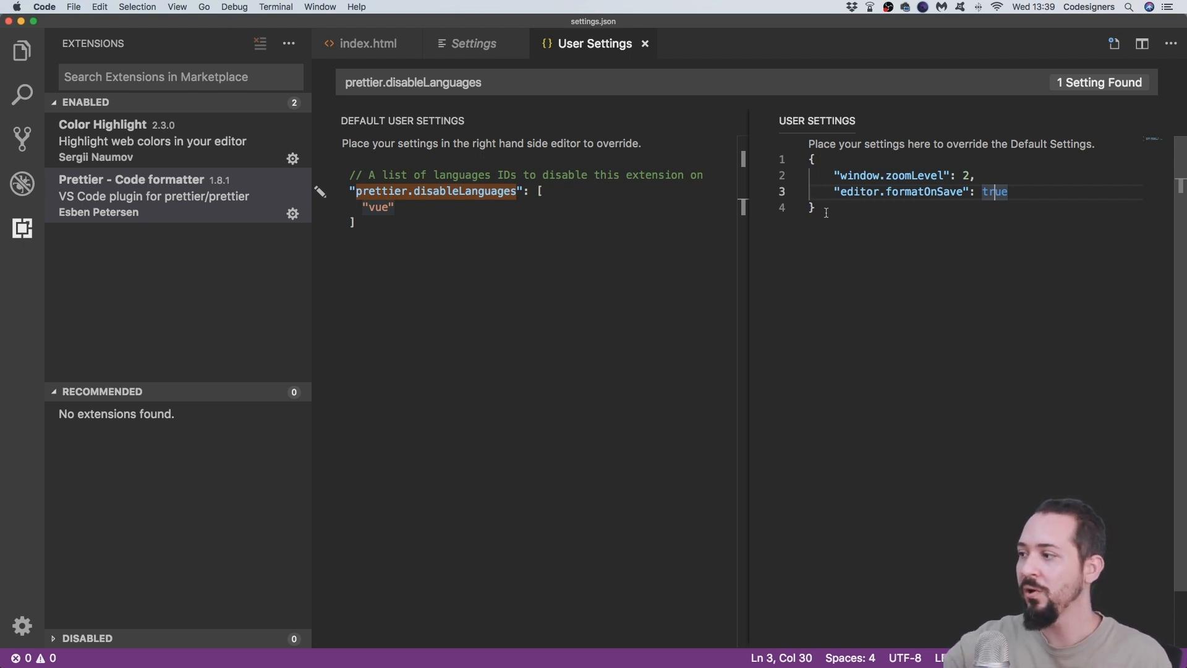
Close the User Settings file and the Settings page to return to index.html
{"action": "mouse_move", "coordinate": [891, 193]}
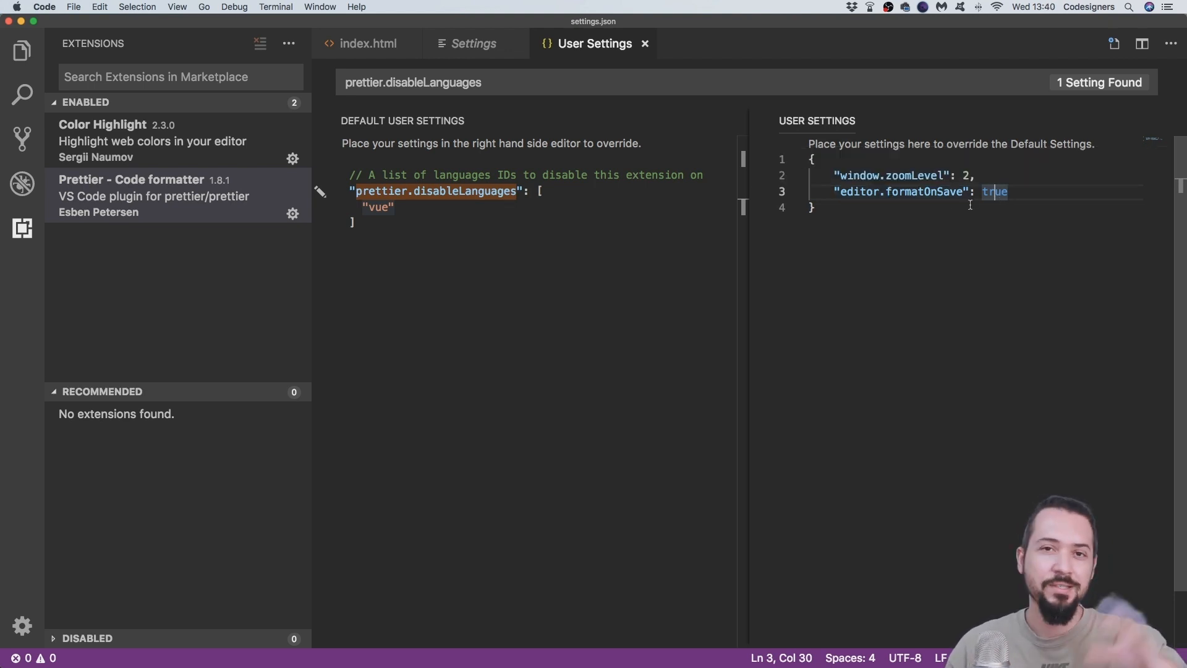
{"action": "left_click_drag", "start_coordinate": [839, 191], "coordinate": [963, 189]}
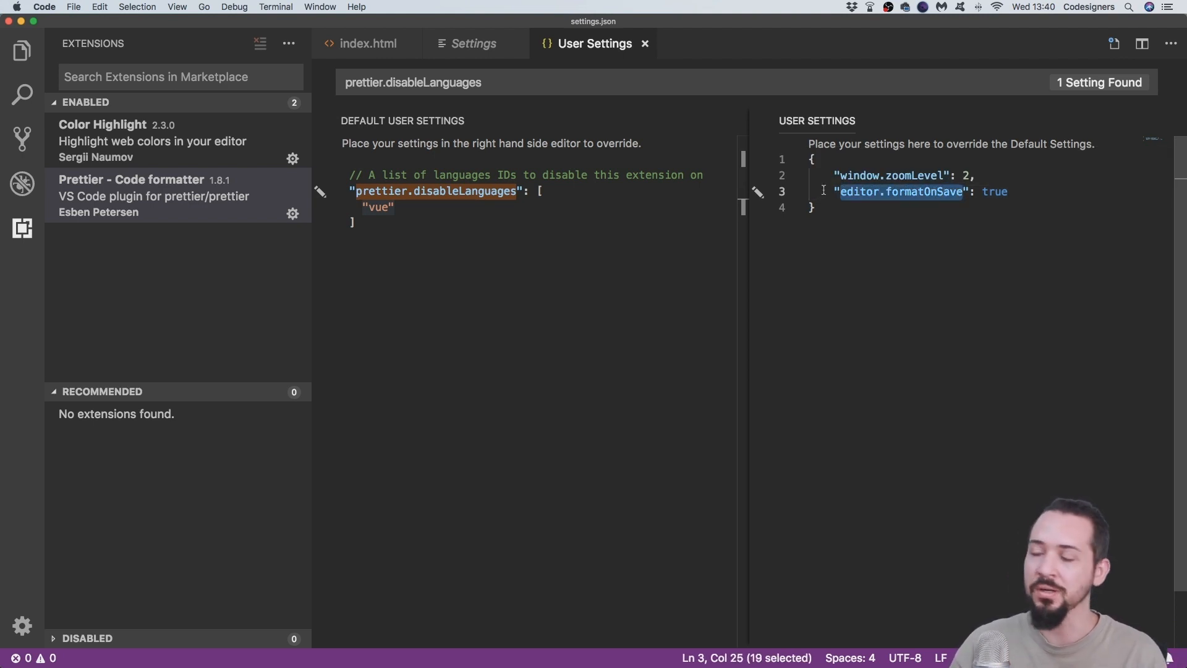
{"action": "left_click_drag", "start_coordinate": [827, 191], "coordinate": [1017, 192]}
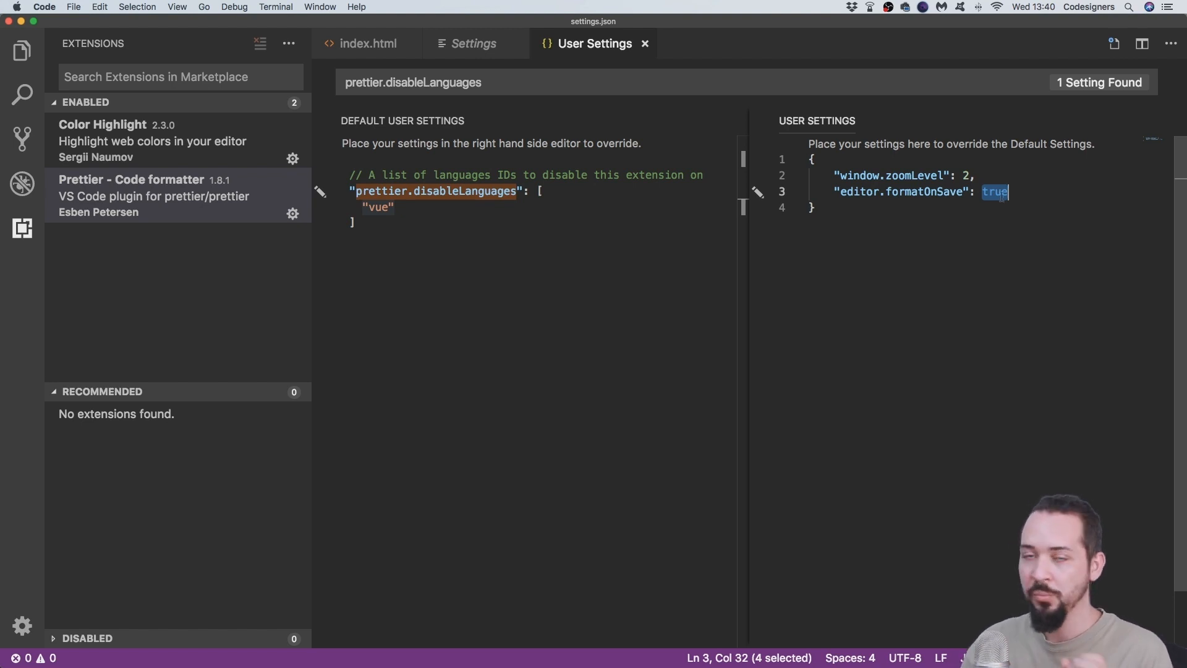
{"action": "left_click", "coordinate": [646, 43]}
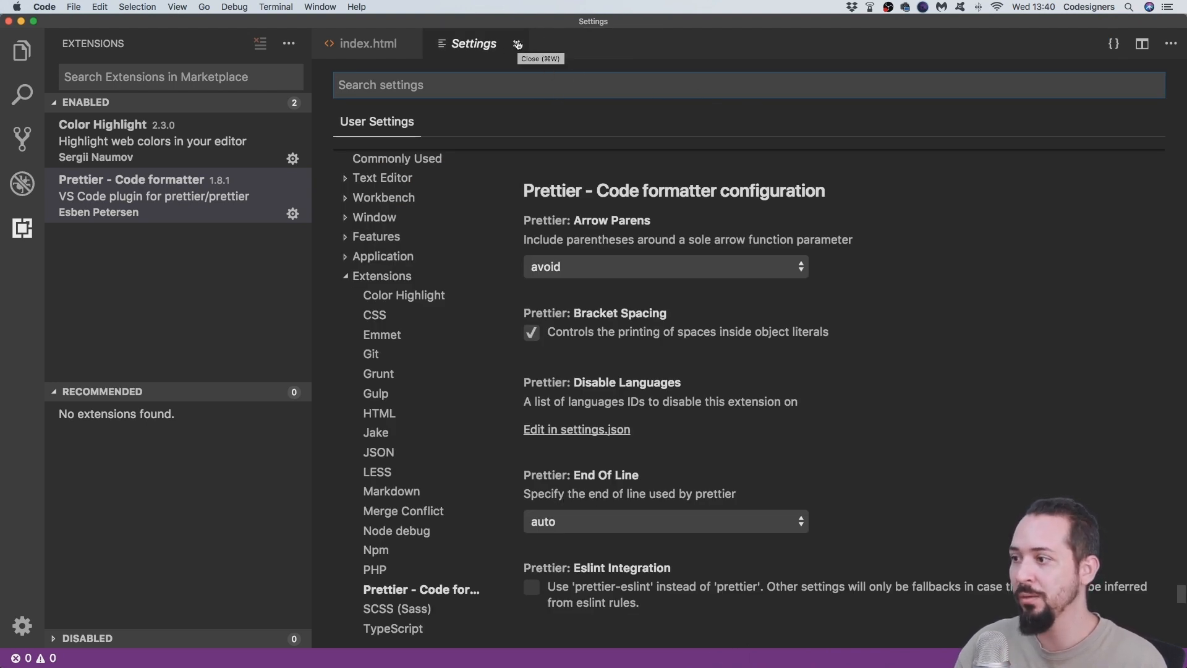
{"action": "left_click", "coordinate": [45, 8]}
{"action": "left_click", "coordinate": [617, 51]}
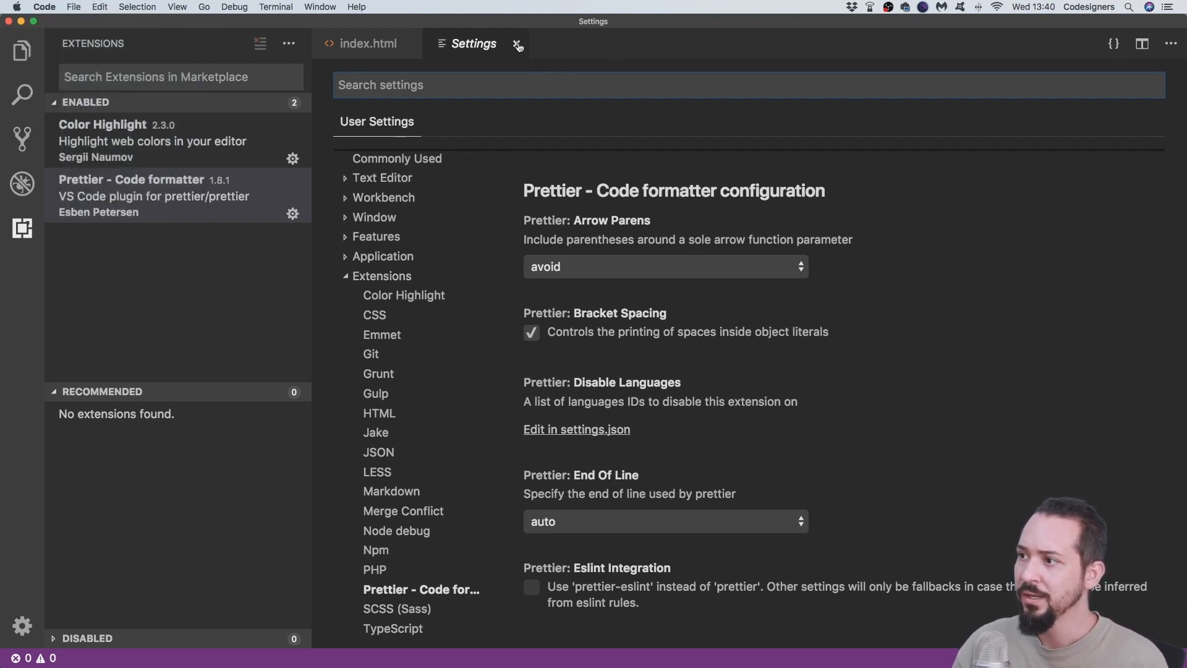
{"action": "left_click", "coordinate": [517, 44]}
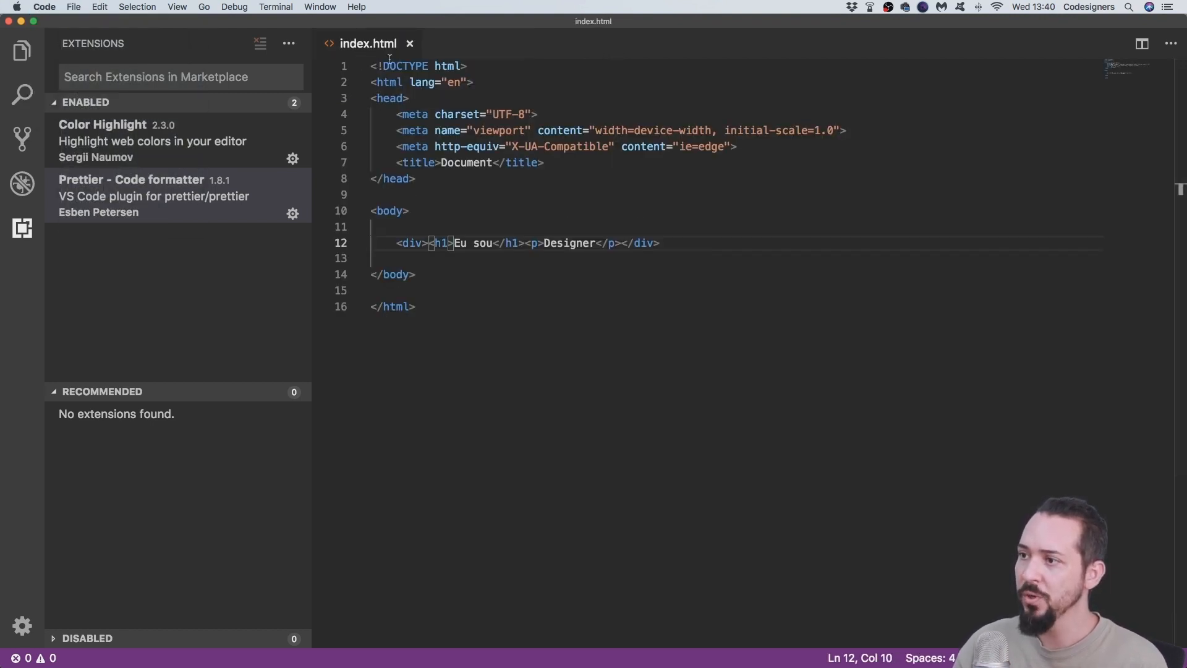
Add <span>e Front Ender</span> after "Designer " inside the paragraph and save index.html
{"action": "left_click_drag", "start_coordinate": [397, 243], "coordinate": [668, 238]}
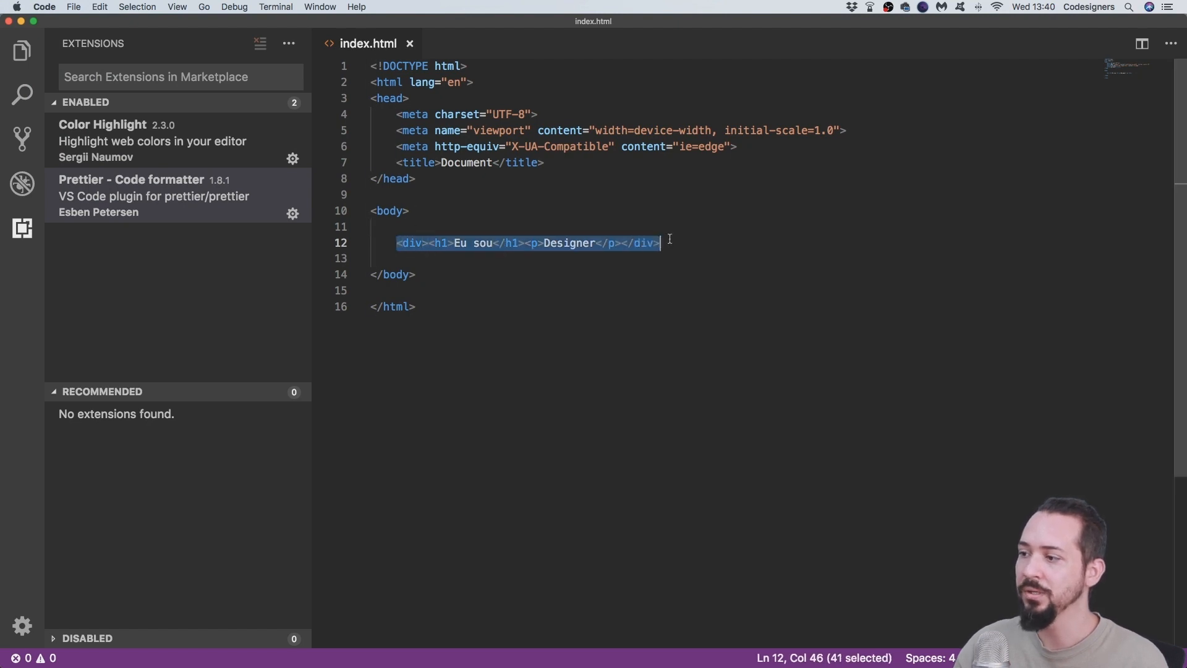
{"action": "left_click", "coordinate": [618, 241]}
{"action": "left_click", "coordinate": [596, 242]}
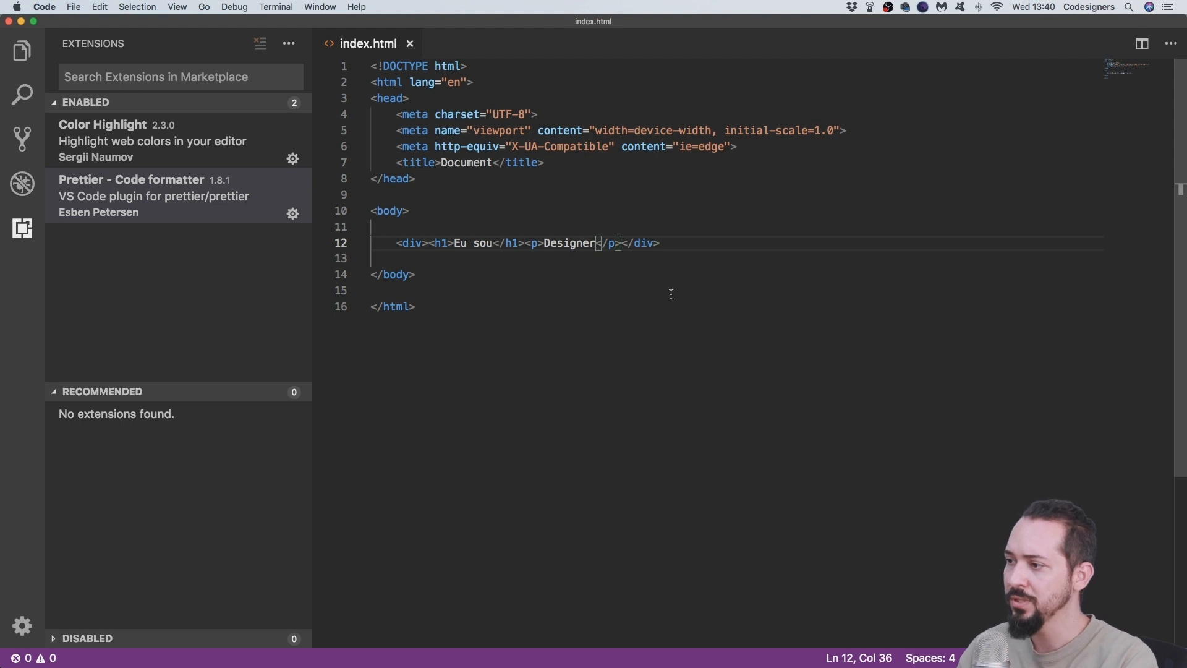
{"action": "type", "text": "<"}
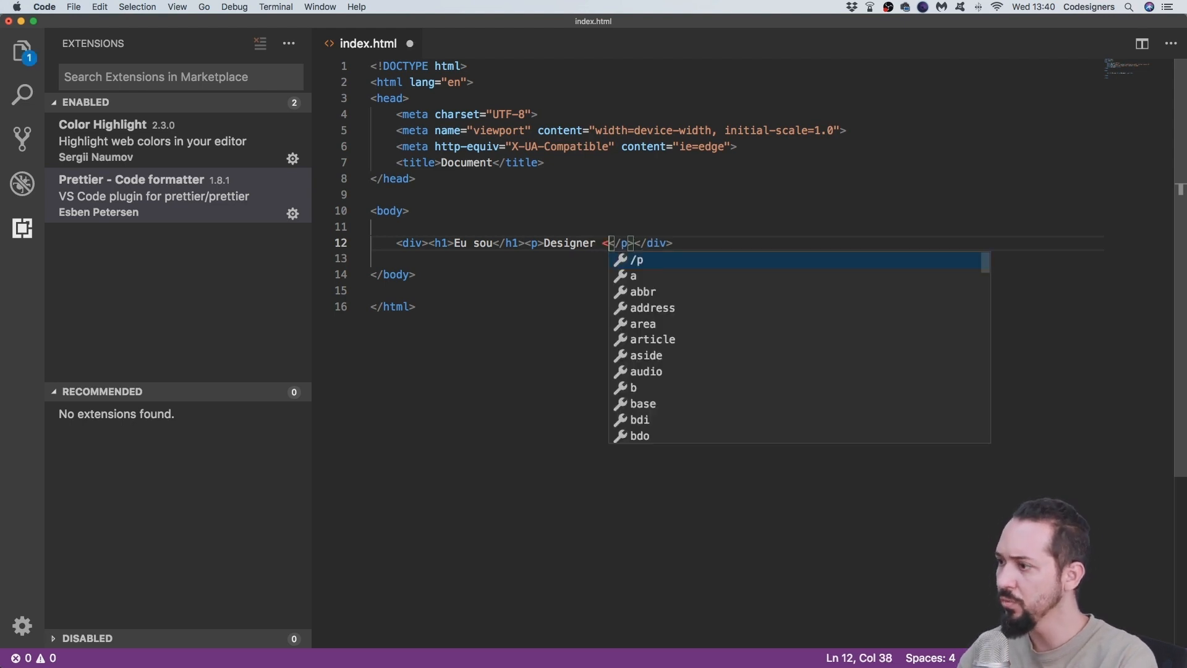
{"action": "type", "text": "span>"}
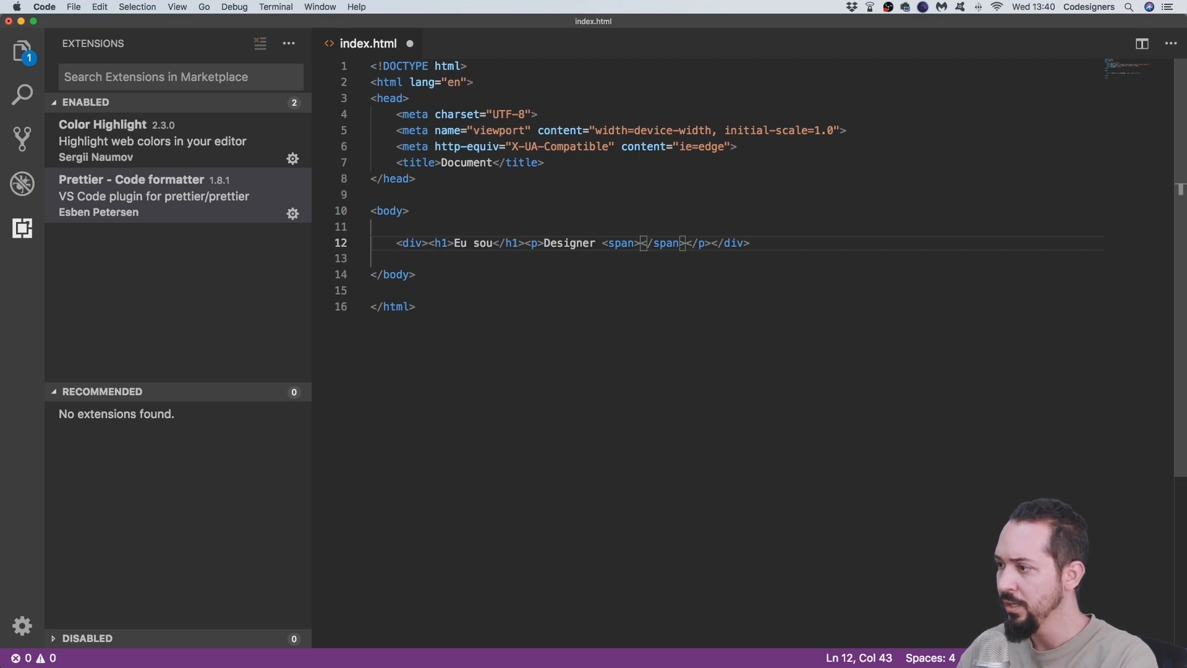
{"action": "type", "text": "e "}
{"action": "type", "text": "Fron"}
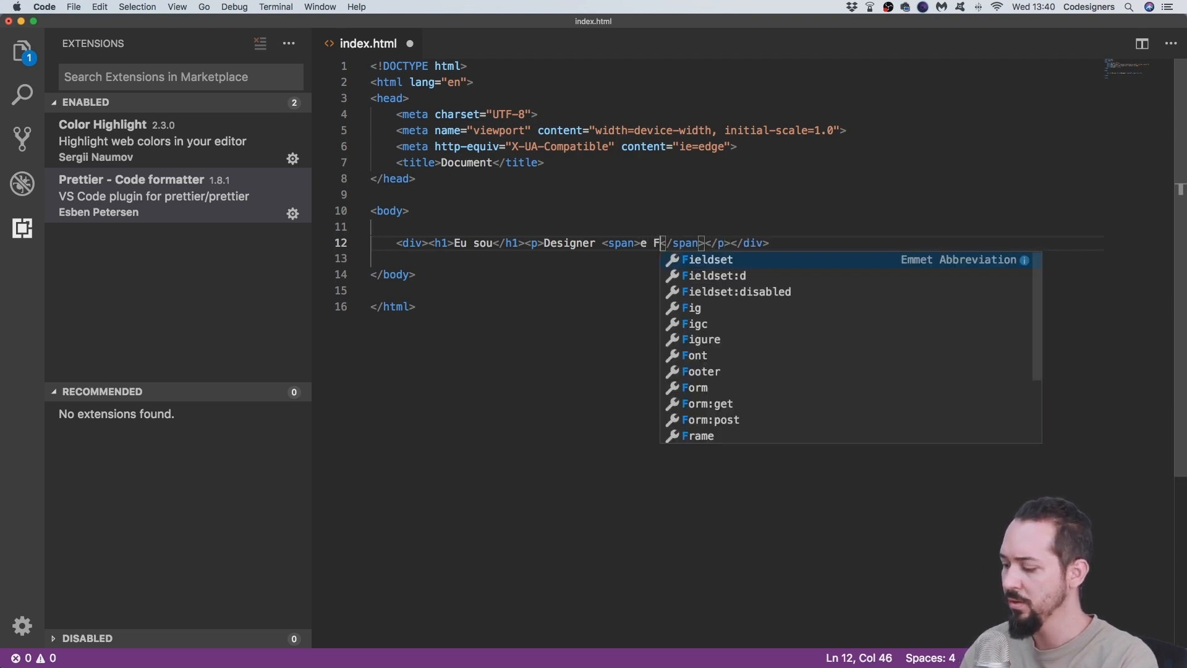
{"action": "type", "text": "t Ender"}
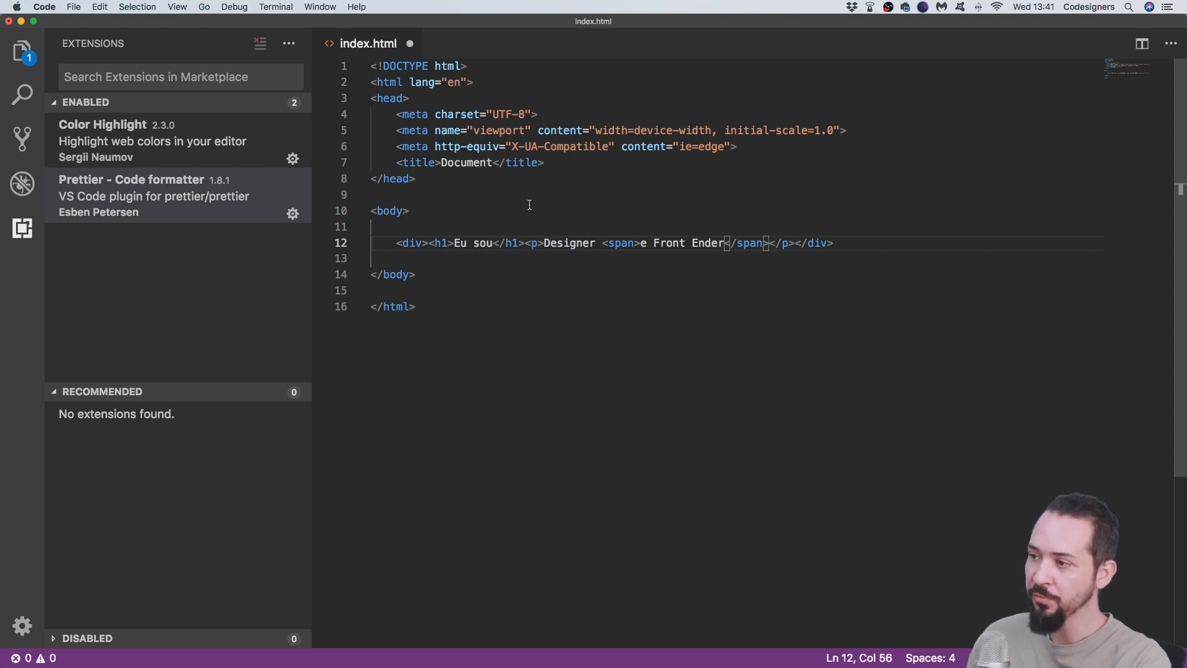
{"action": "key", "text": "super+s"}
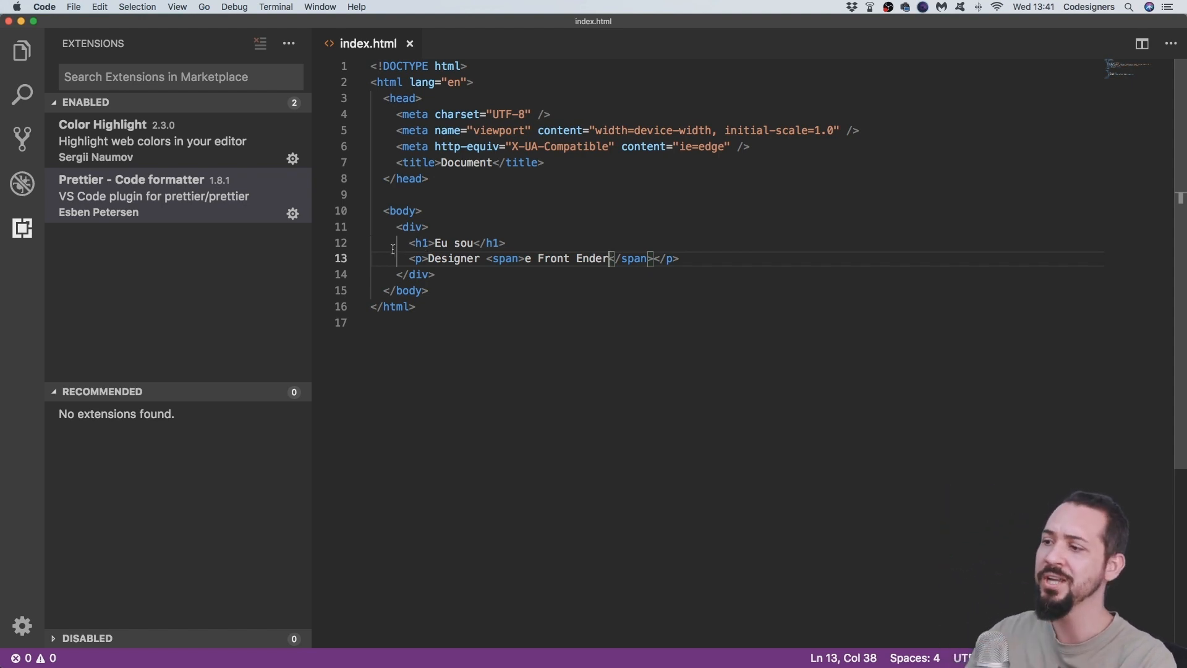
Examine the line breaks and indentation of the div and body blocks in index.html
{"action": "left_click_drag", "start_coordinate": [403, 227], "coordinate": [429, 227]}
{"action": "left_click_drag", "start_coordinate": [396, 274], "coordinate": [436, 274]}
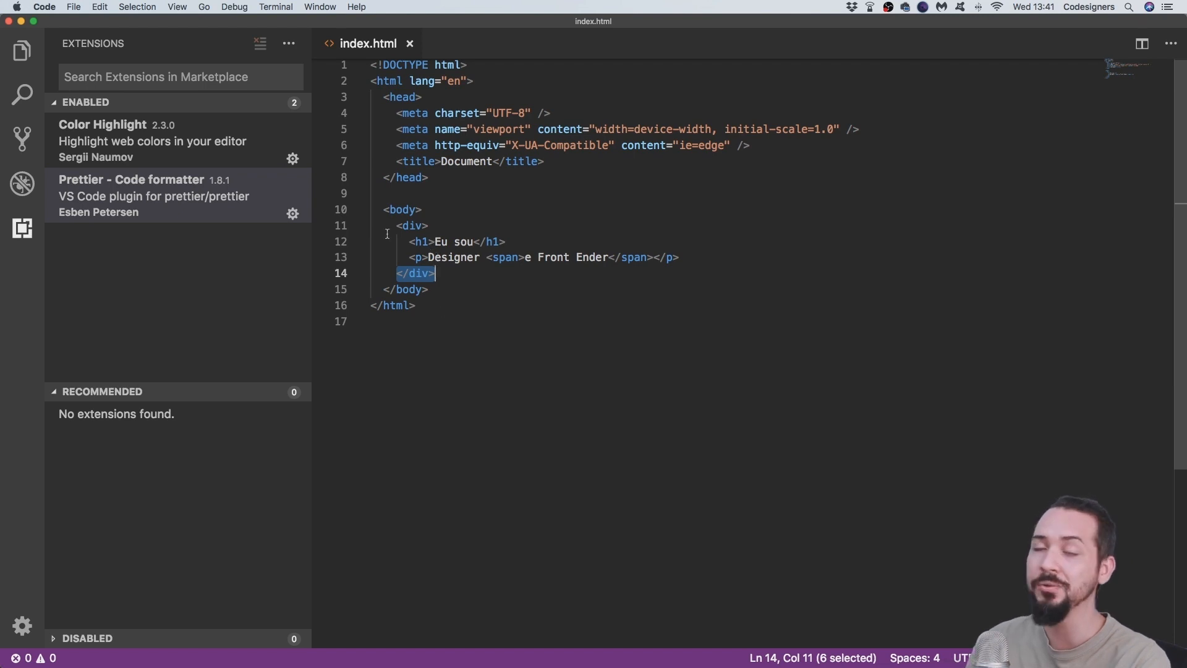
{"action": "left_click_drag", "start_coordinate": [396, 225], "coordinate": [443, 273]}
{"action": "scroll", "coordinate": [443, 274], "scroll_direction": "down", "scroll_amount": 1}
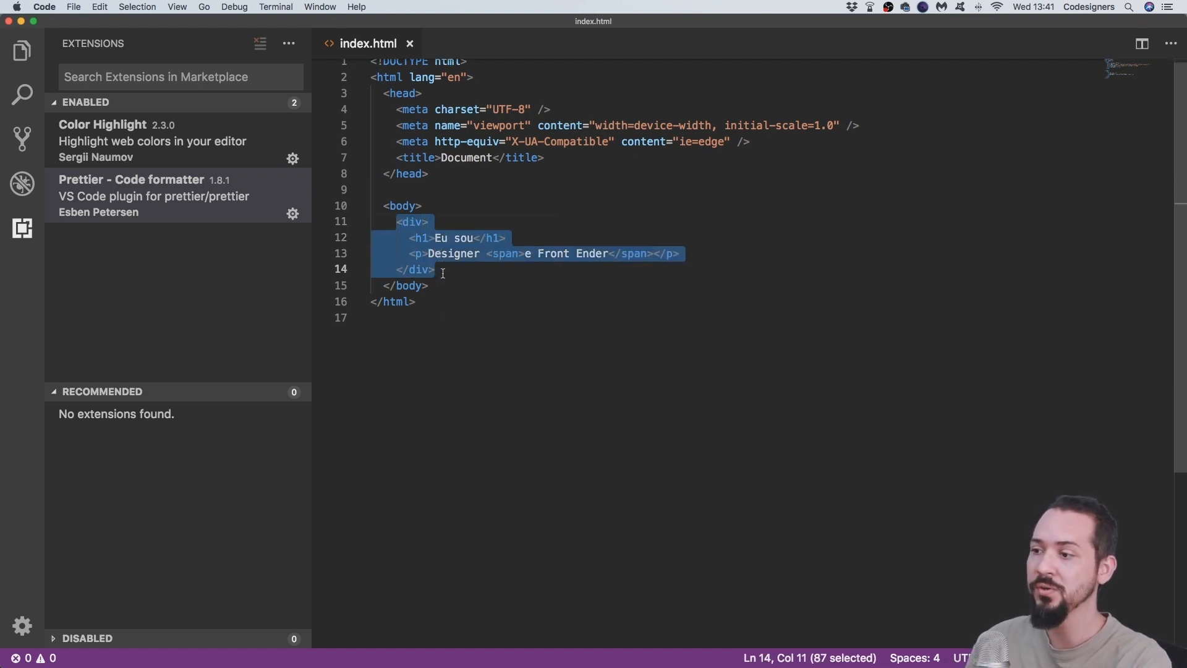
{"action": "left_click_drag", "start_coordinate": [384, 205], "coordinate": [427, 284]}
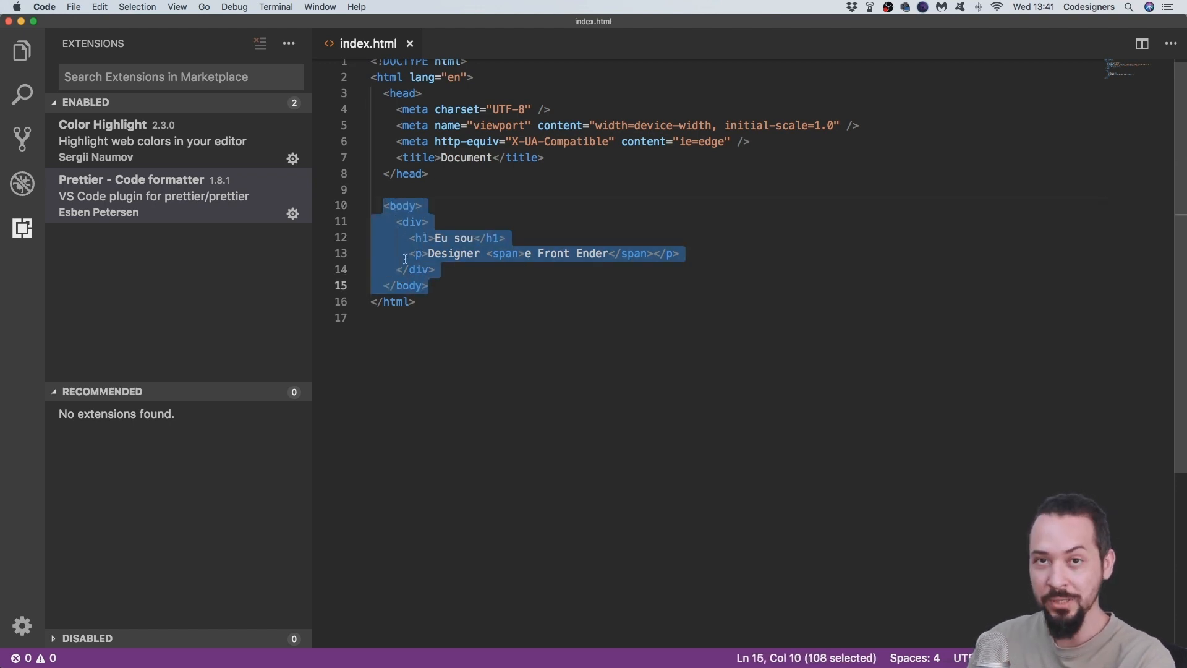
{"action": "left_click", "coordinate": [459, 281]}
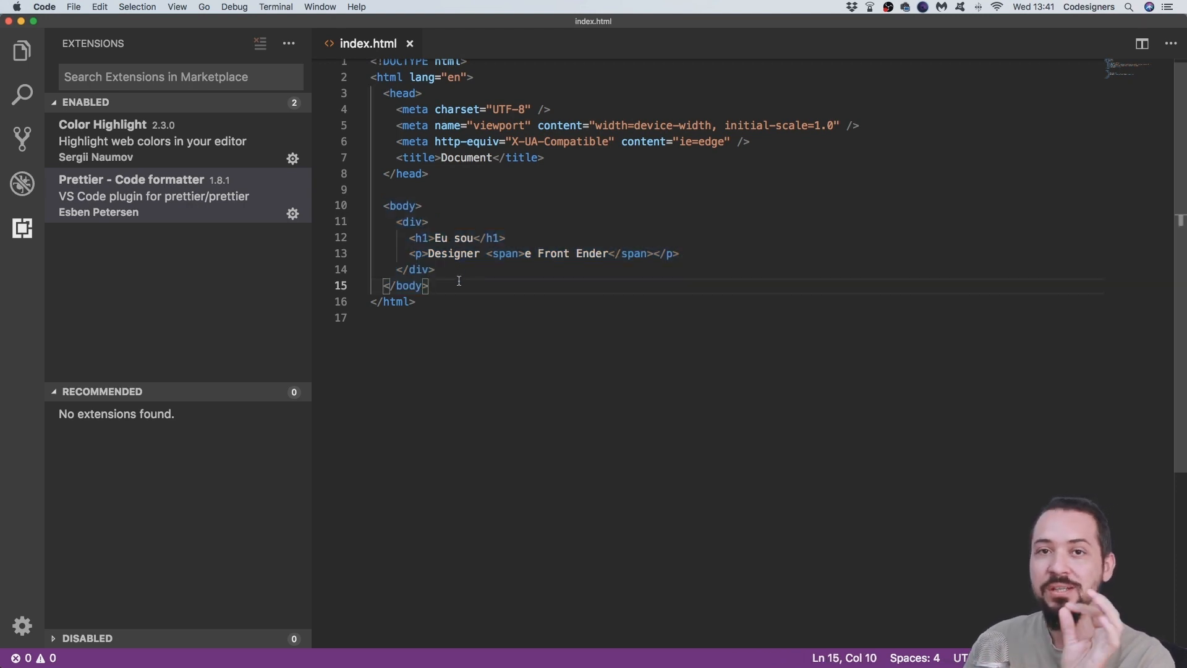